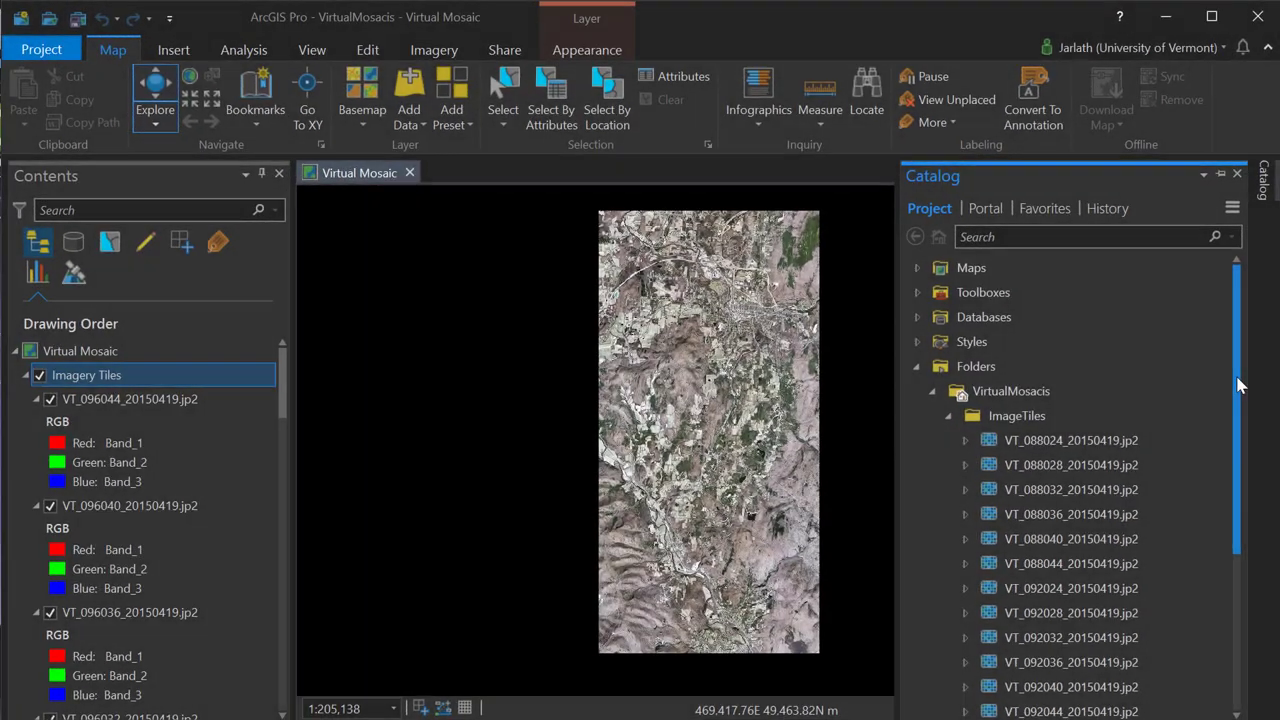
Hide tiles VT_096044, VT_096040 and VT_096036 from the map.
drag(1240, 385, 1217, 503)
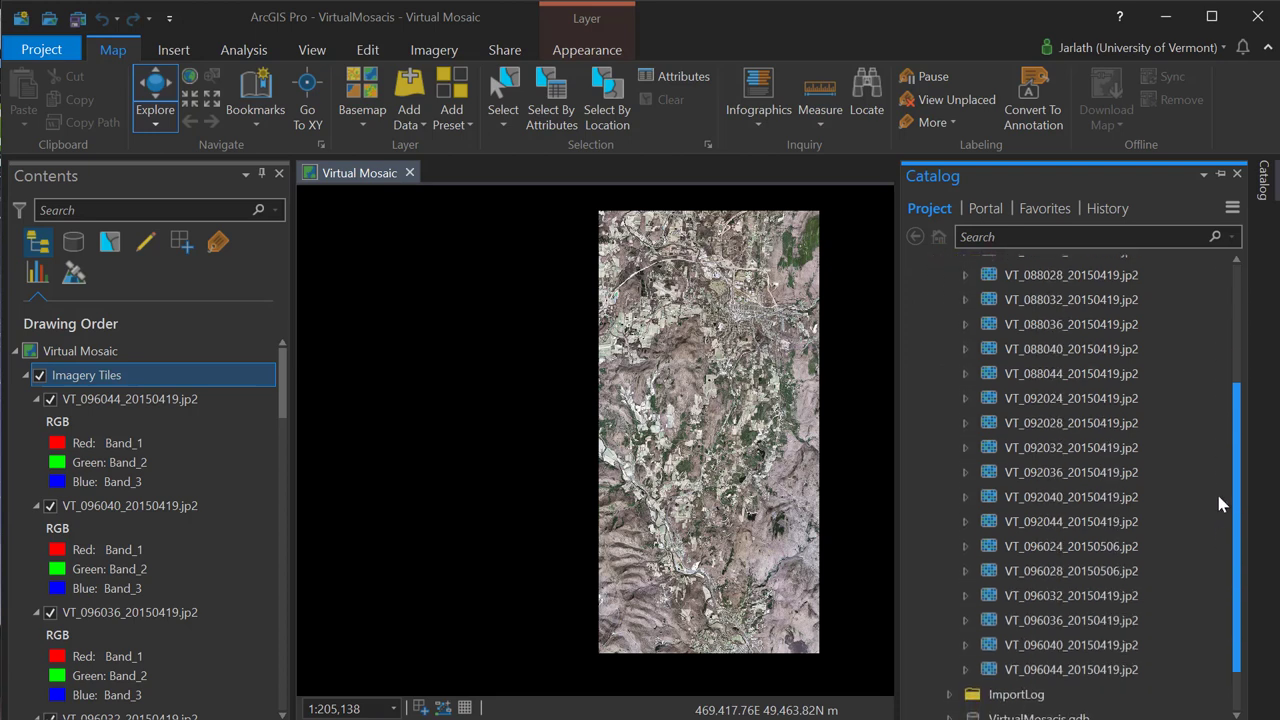
click(48, 400)
click(50, 507)
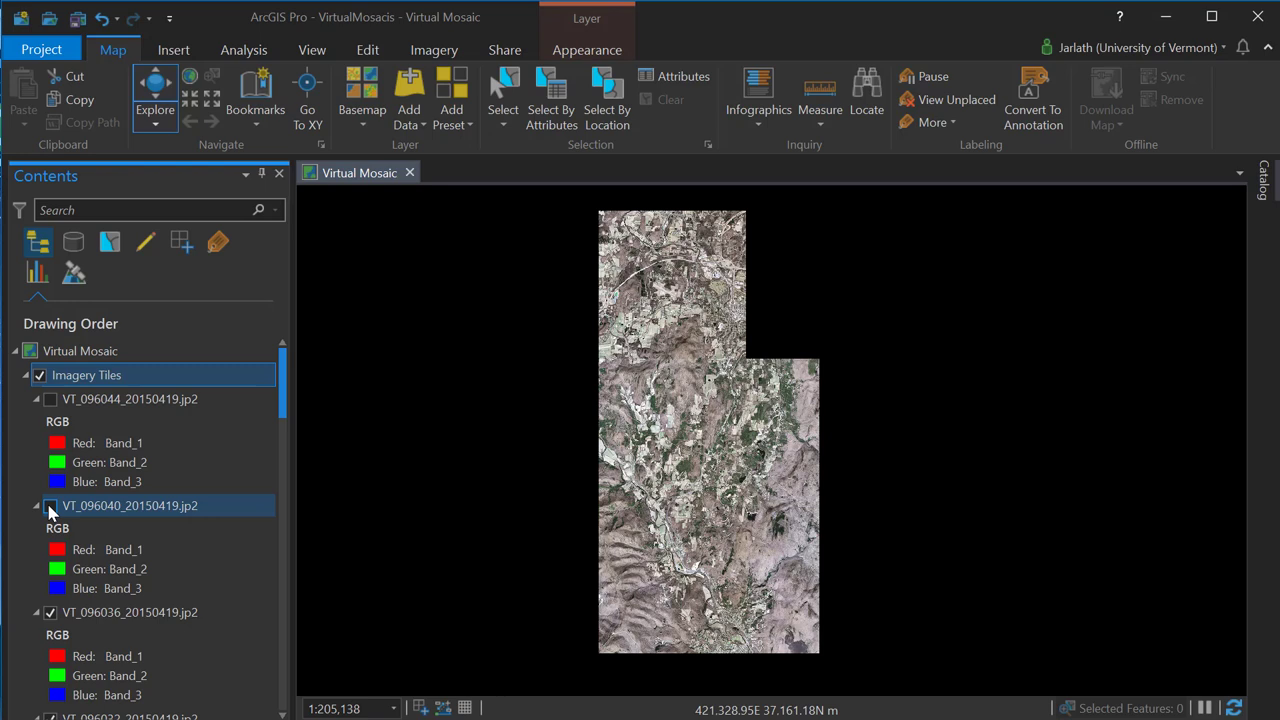
click(49, 612)
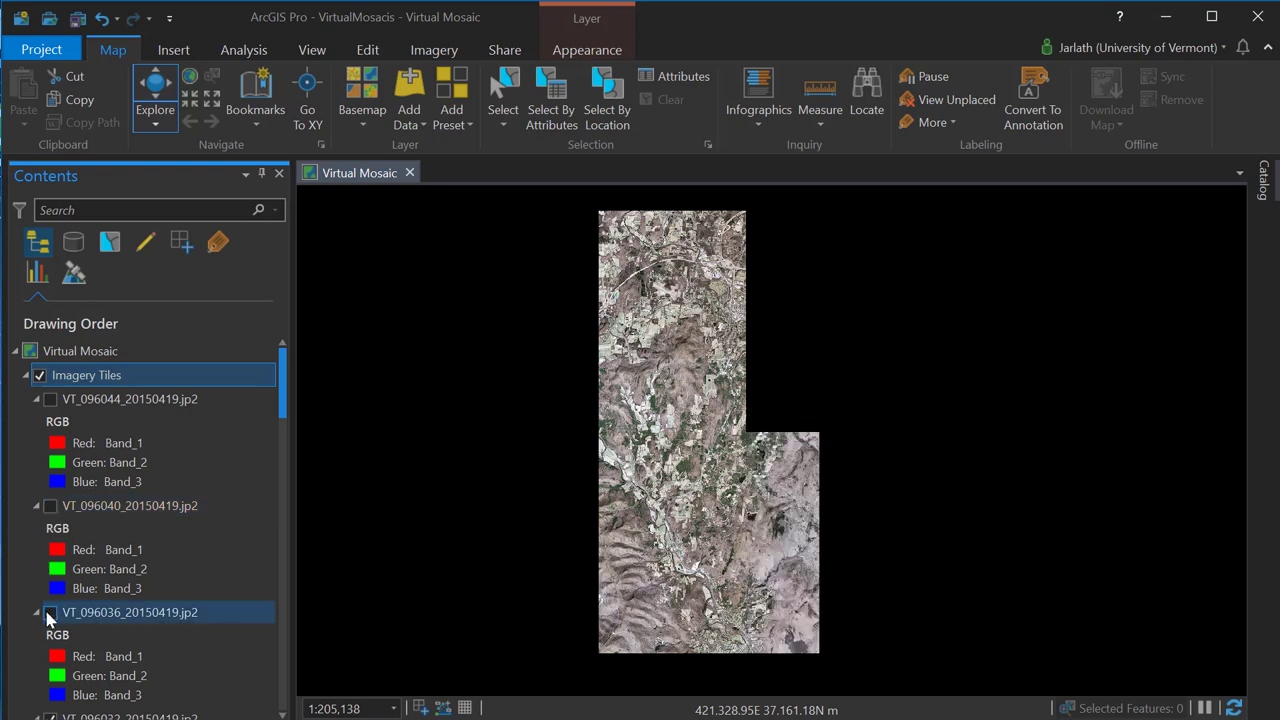
Turn VT_096036 back on and render it with the Color Infrared band combination.
click(108, 614)
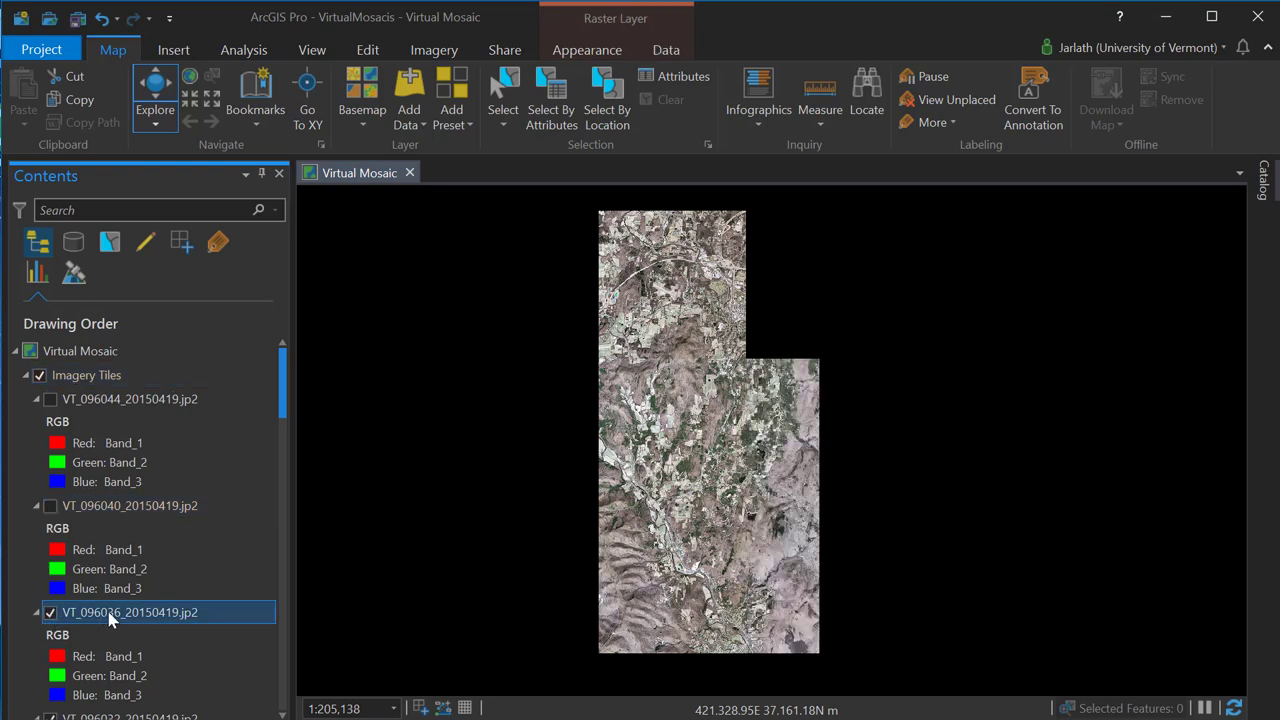
click(592, 50)
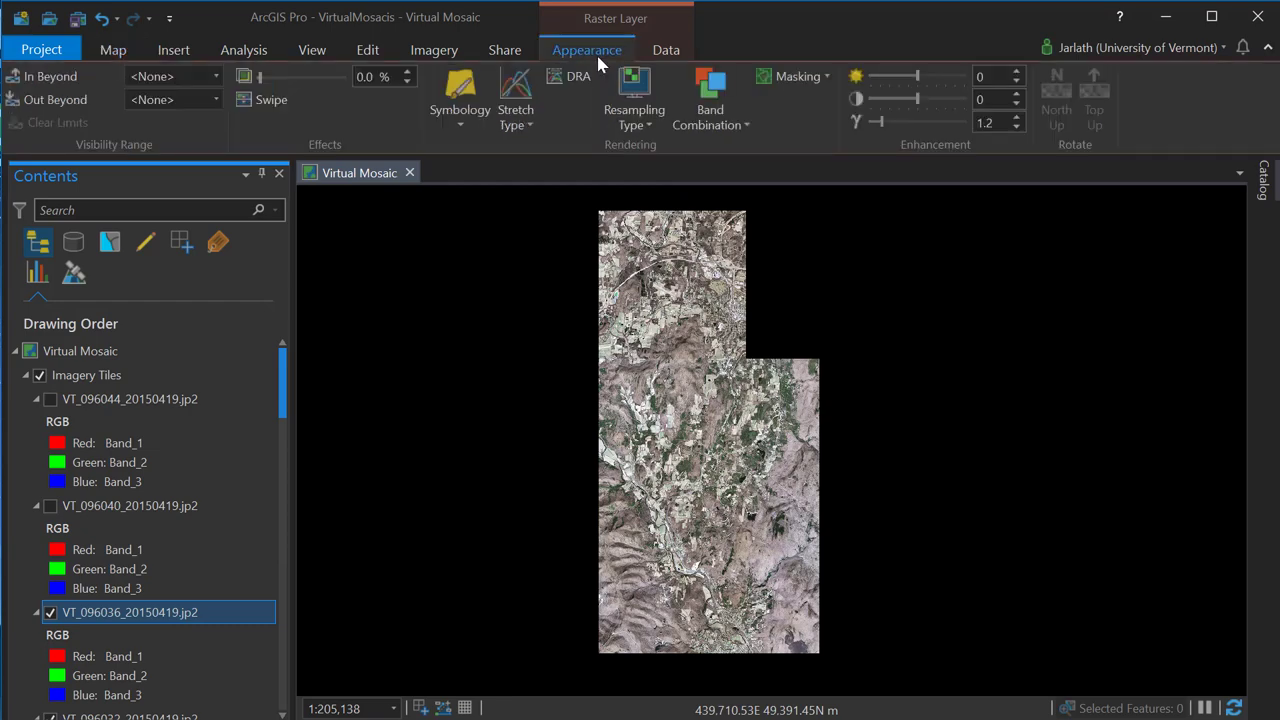
click(708, 118)
click(728, 258)
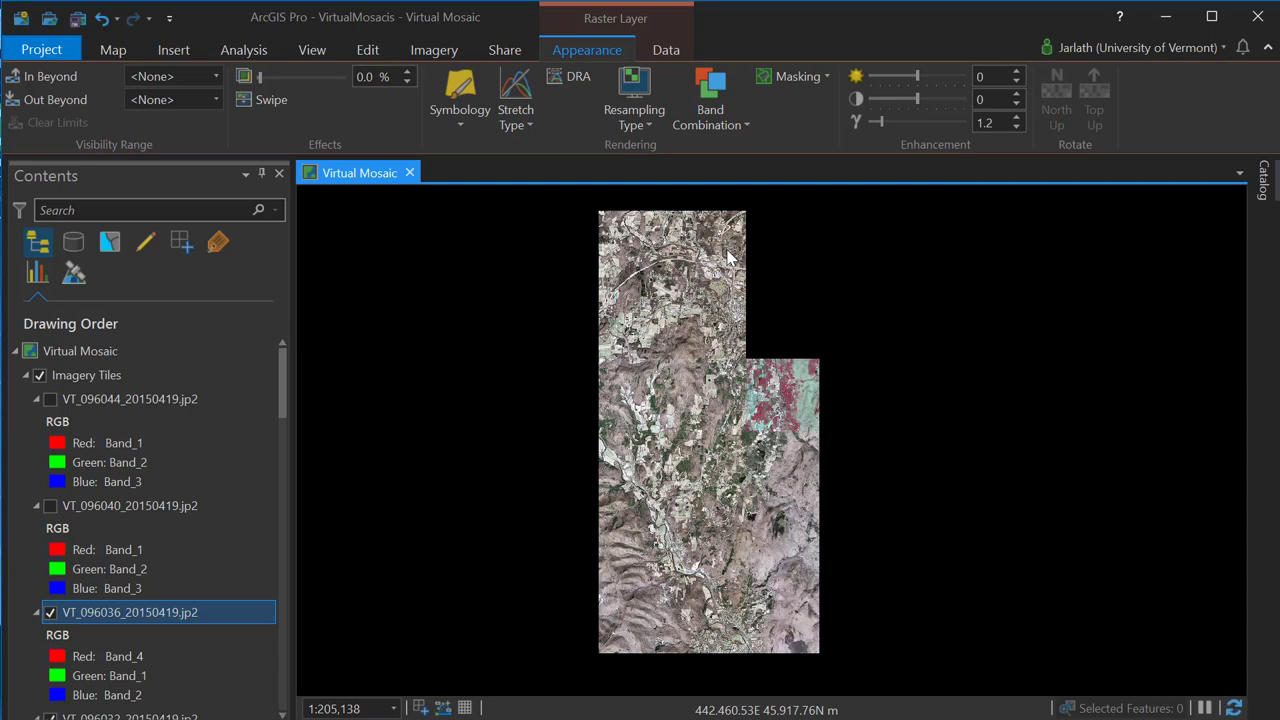
Show VT_096040 again and render it with the Color Infrared band combination.
click(50, 506)
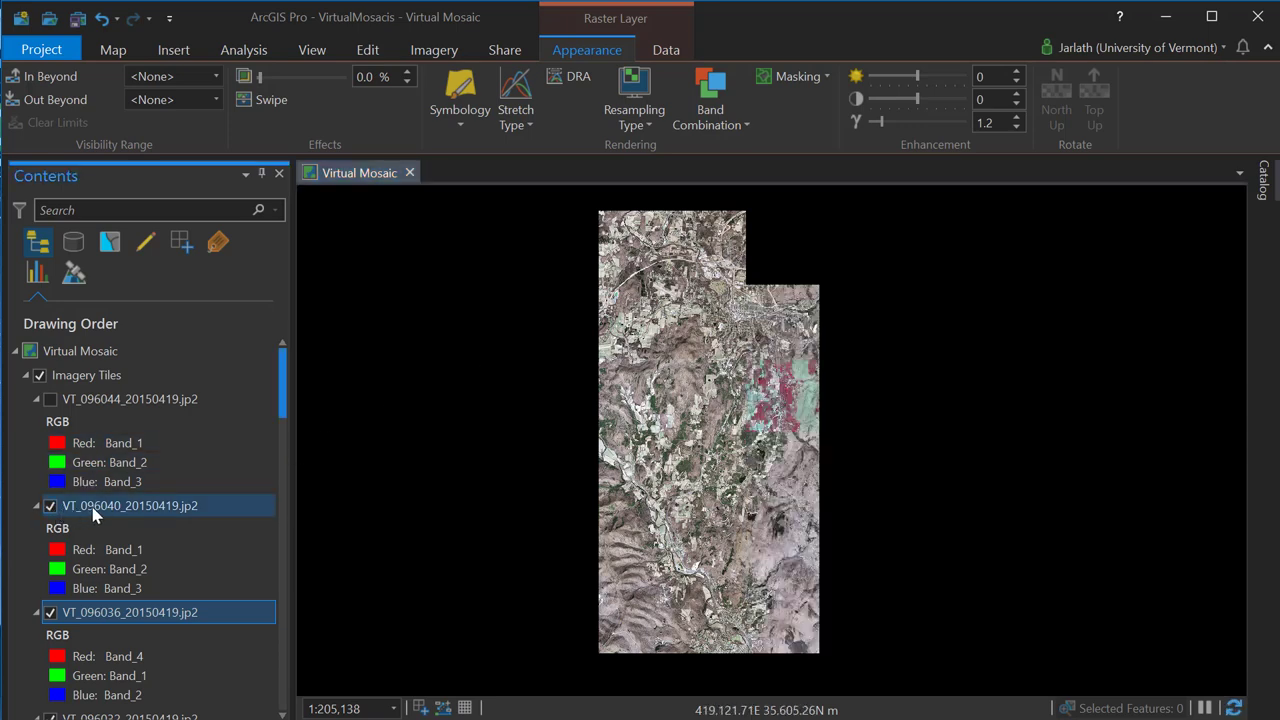
click(95, 513)
click(720, 125)
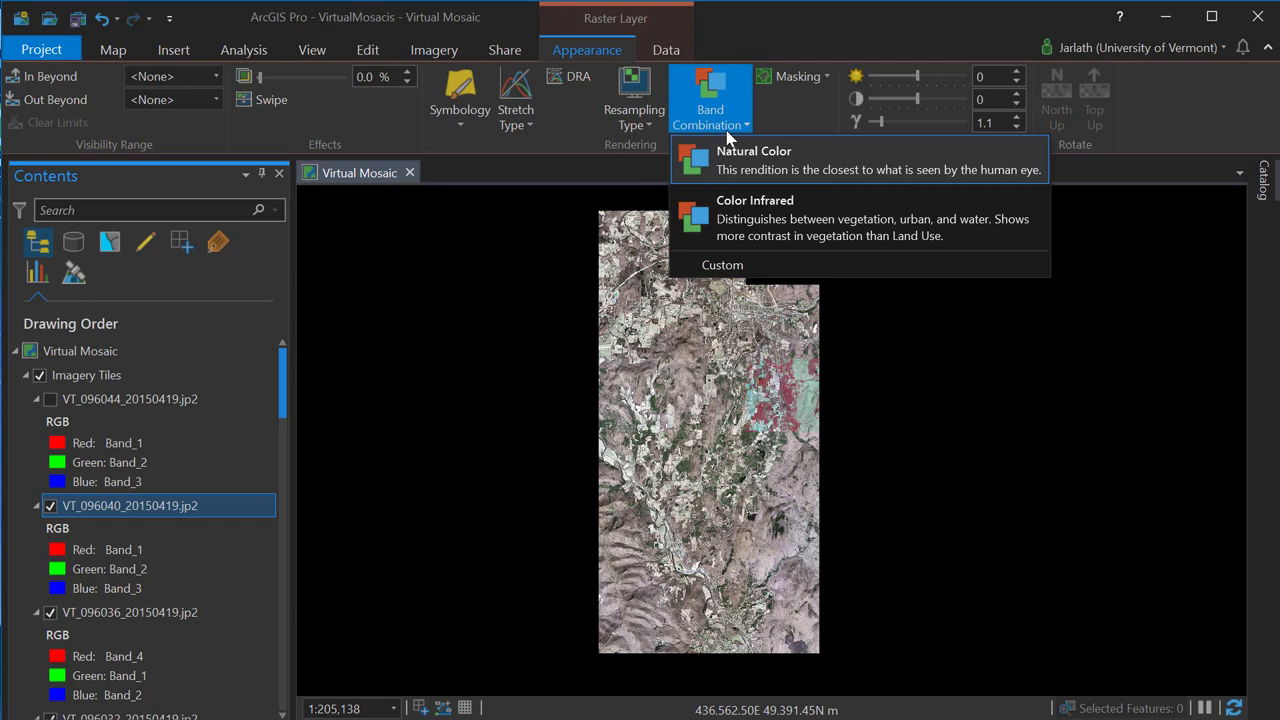
click(722, 215)
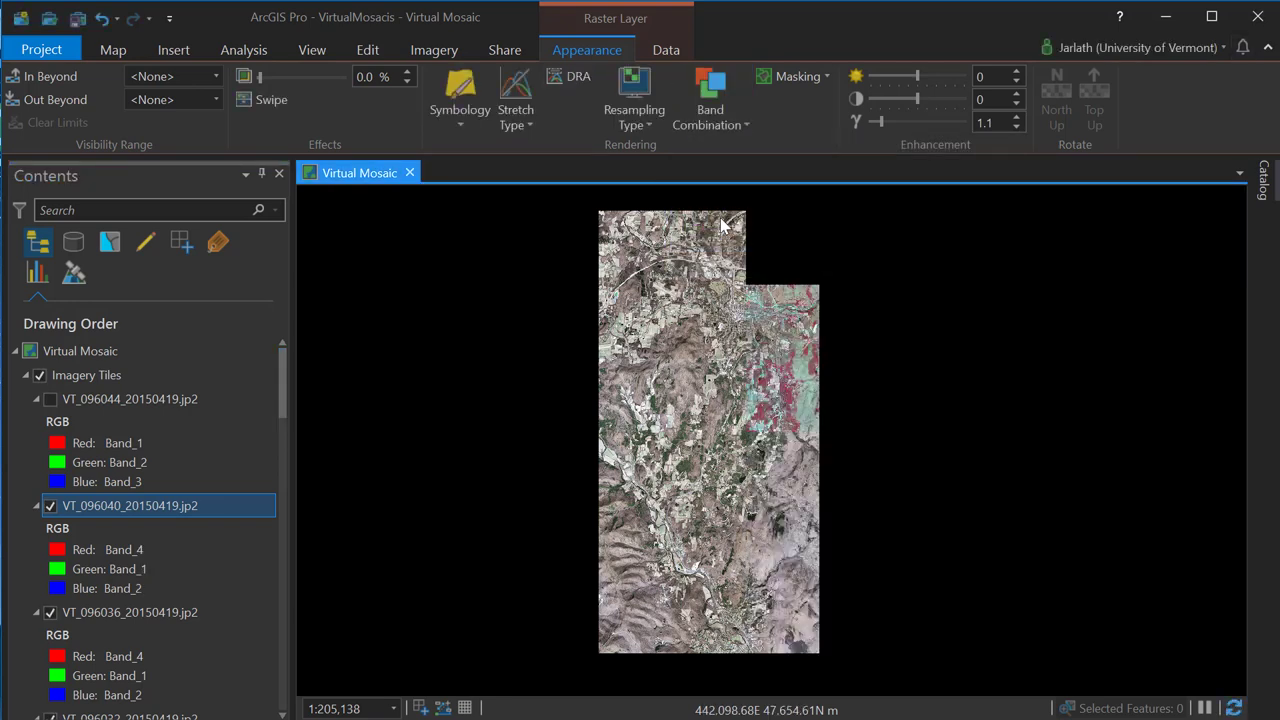
Hide Imagery Tiles and start a new mosaic dataset named Imagery with VT_096044's coordinate system.
click(40, 376)
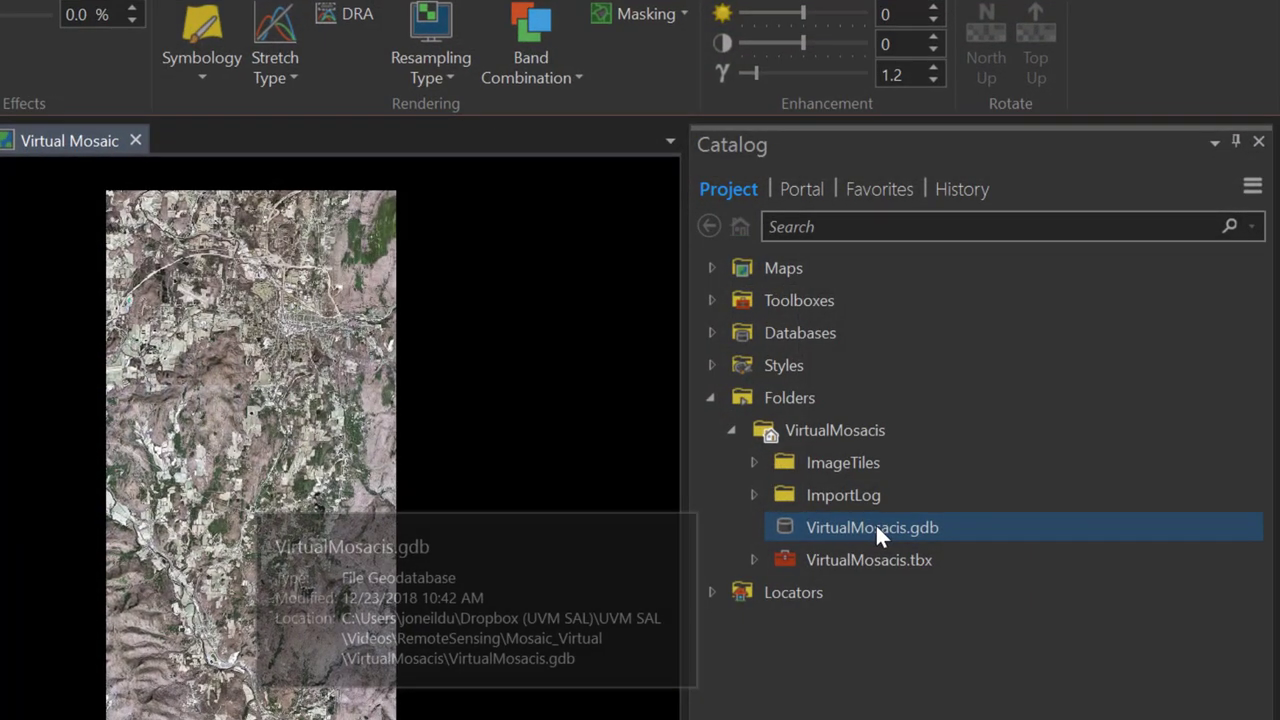
right_click(974, 466)
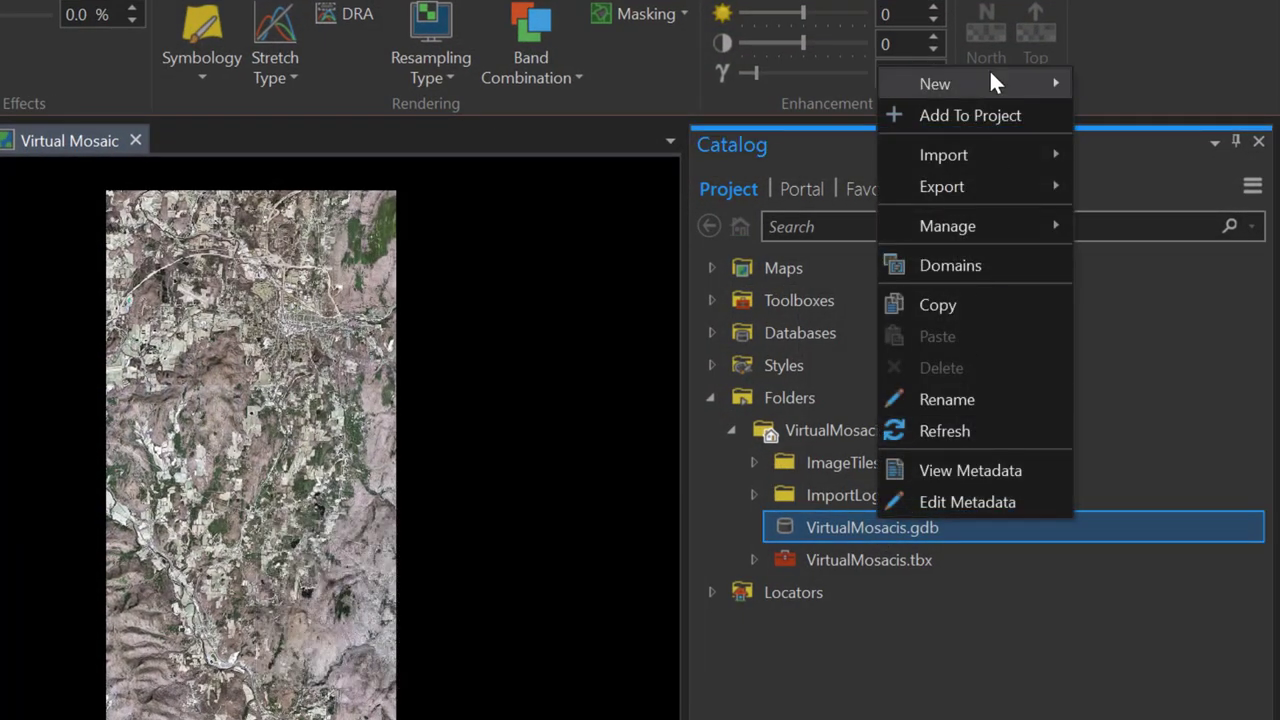
mouse_move(990, 82)
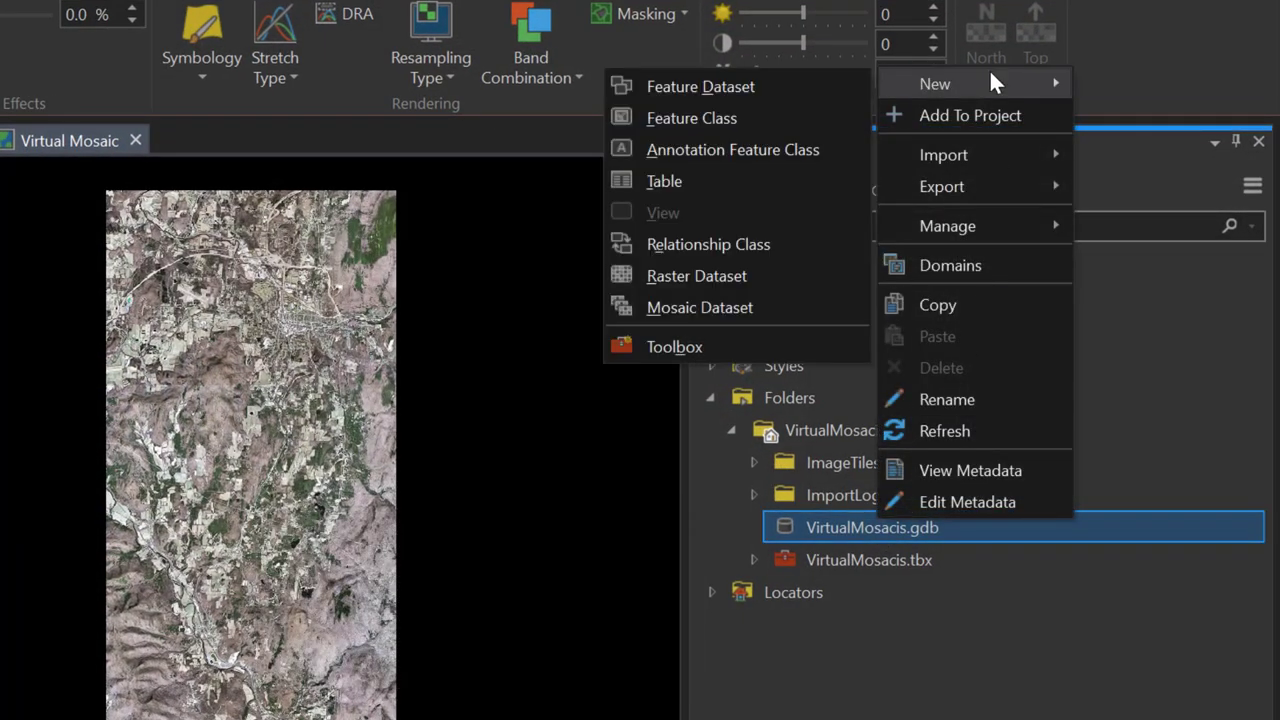
click(735, 310)
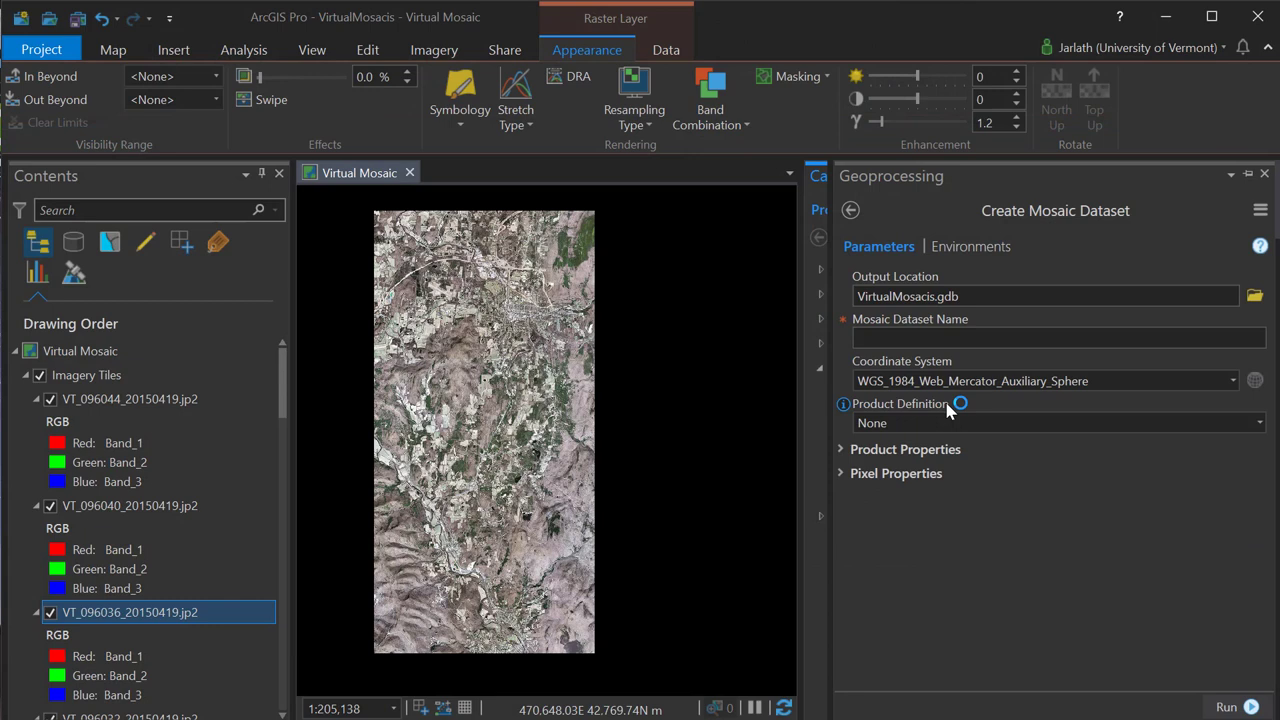
click(896, 337)
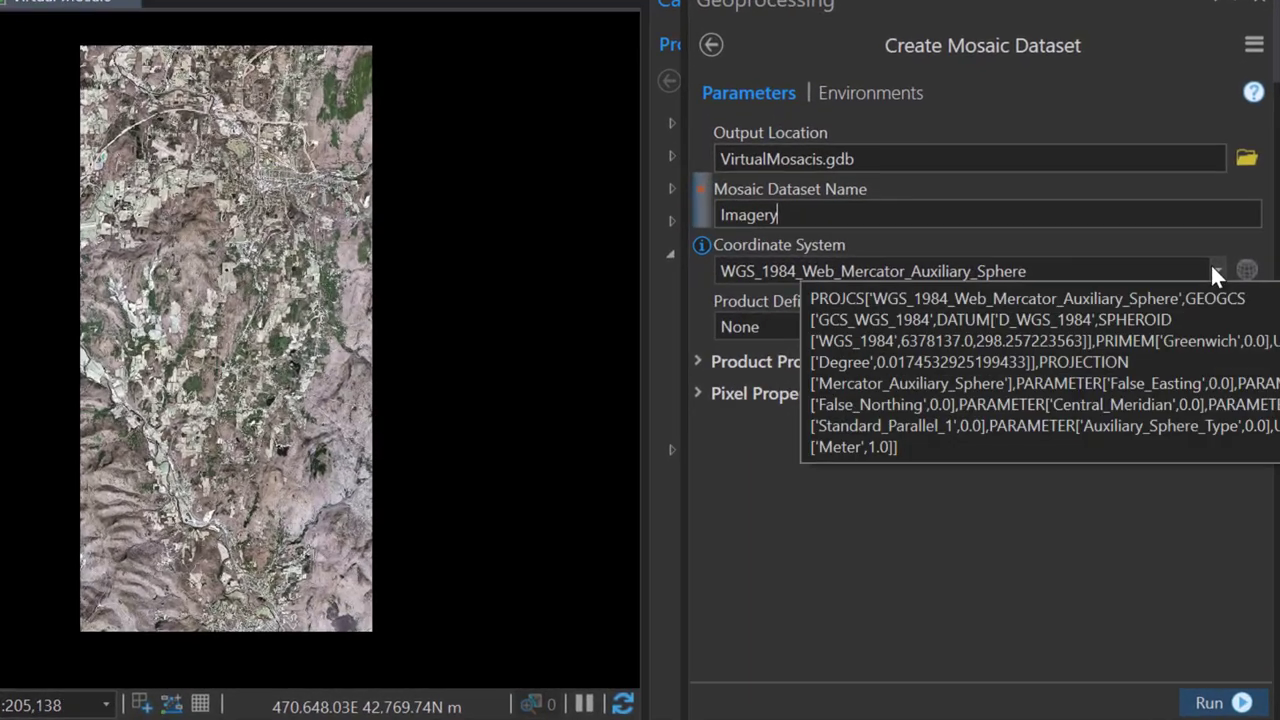
click(1230, 379)
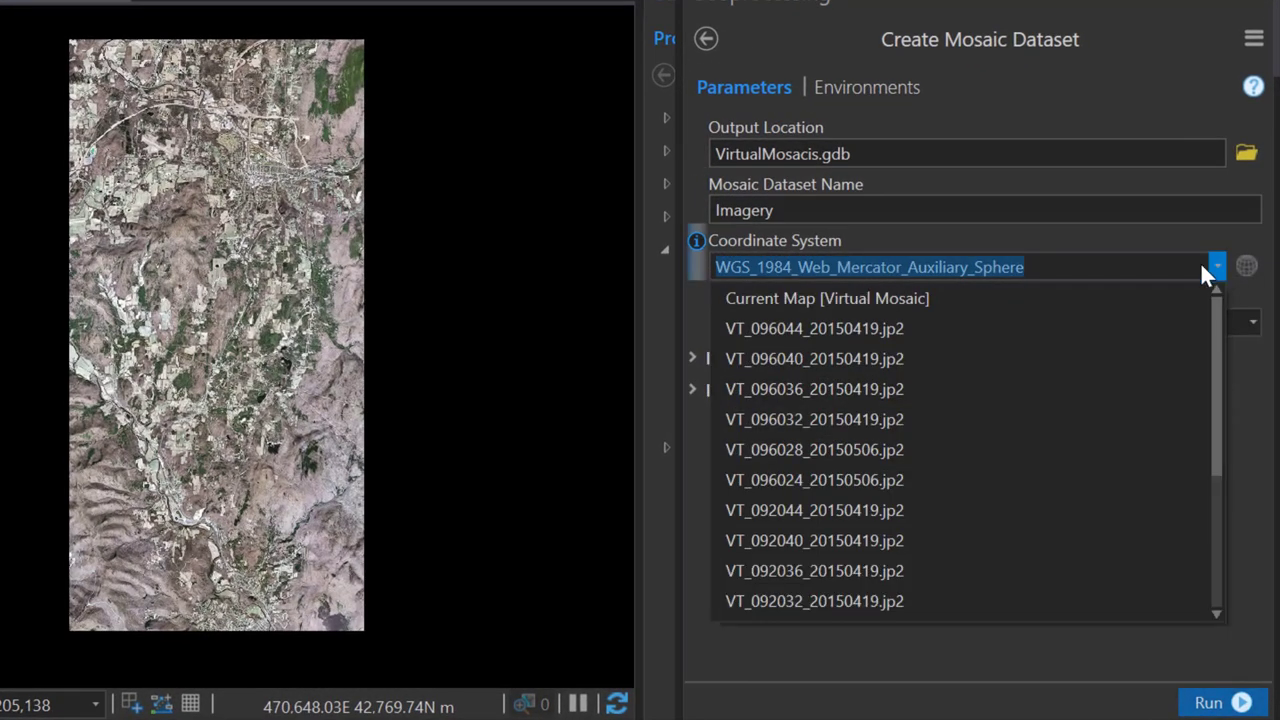
click(903, 328)
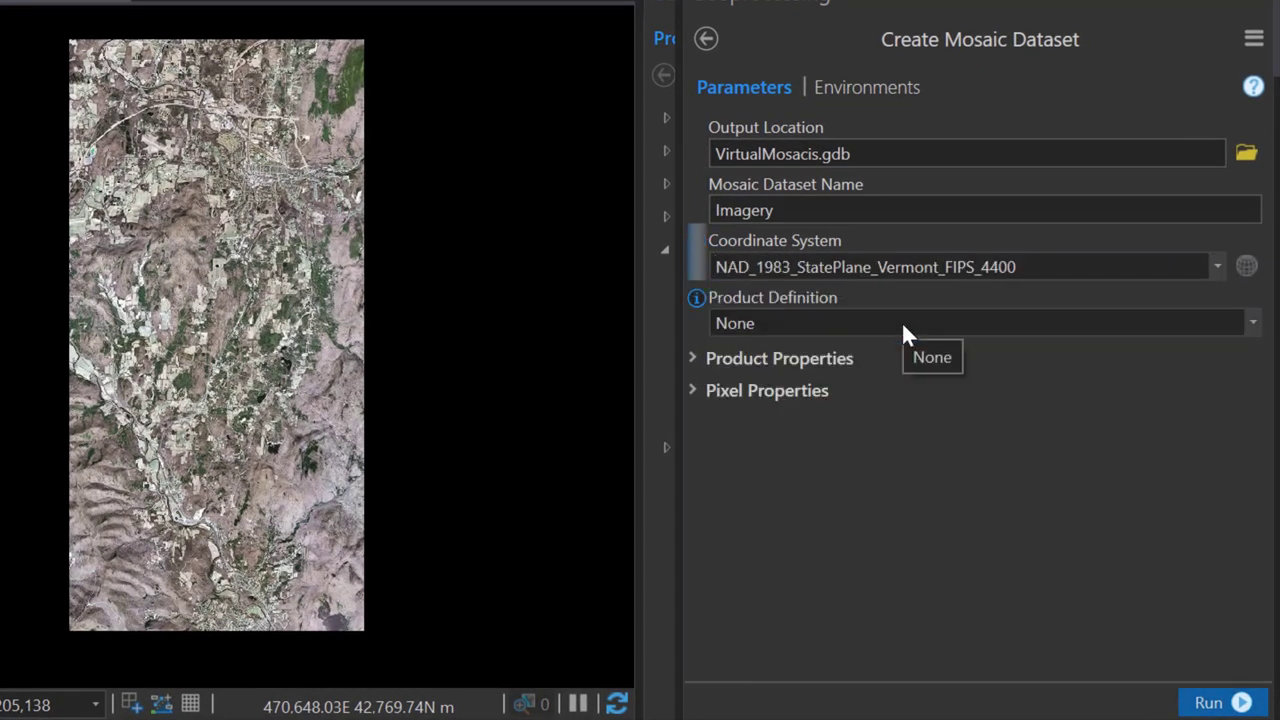
Set the product definition to Visible Infrared and the pixel type to 8-bit unsigned.
click(1253, 323)
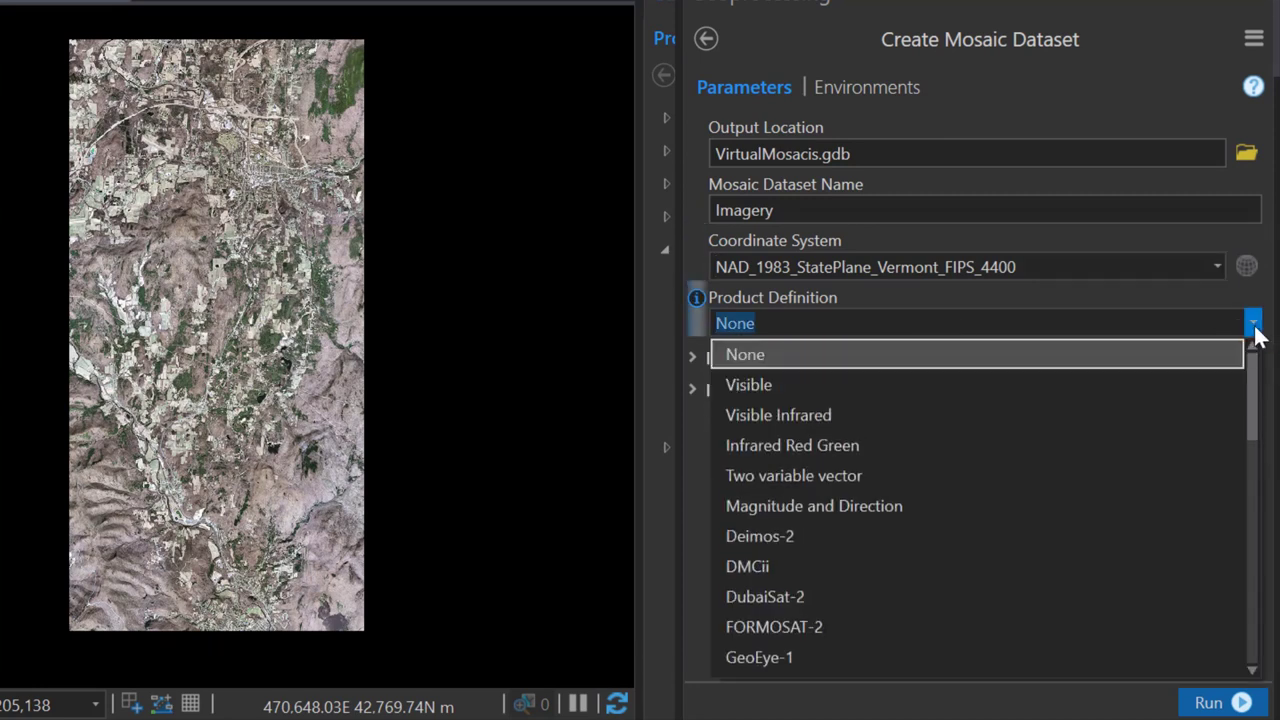
click(1073, 413)
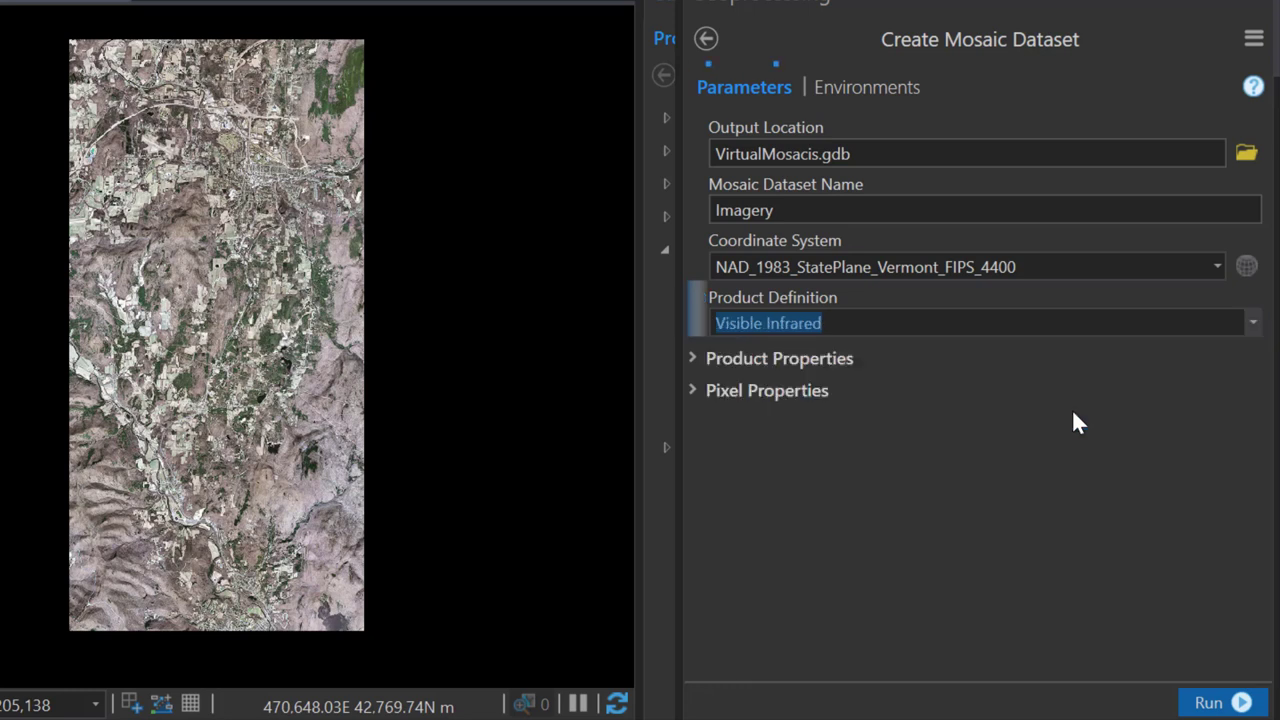
click(692, 358)
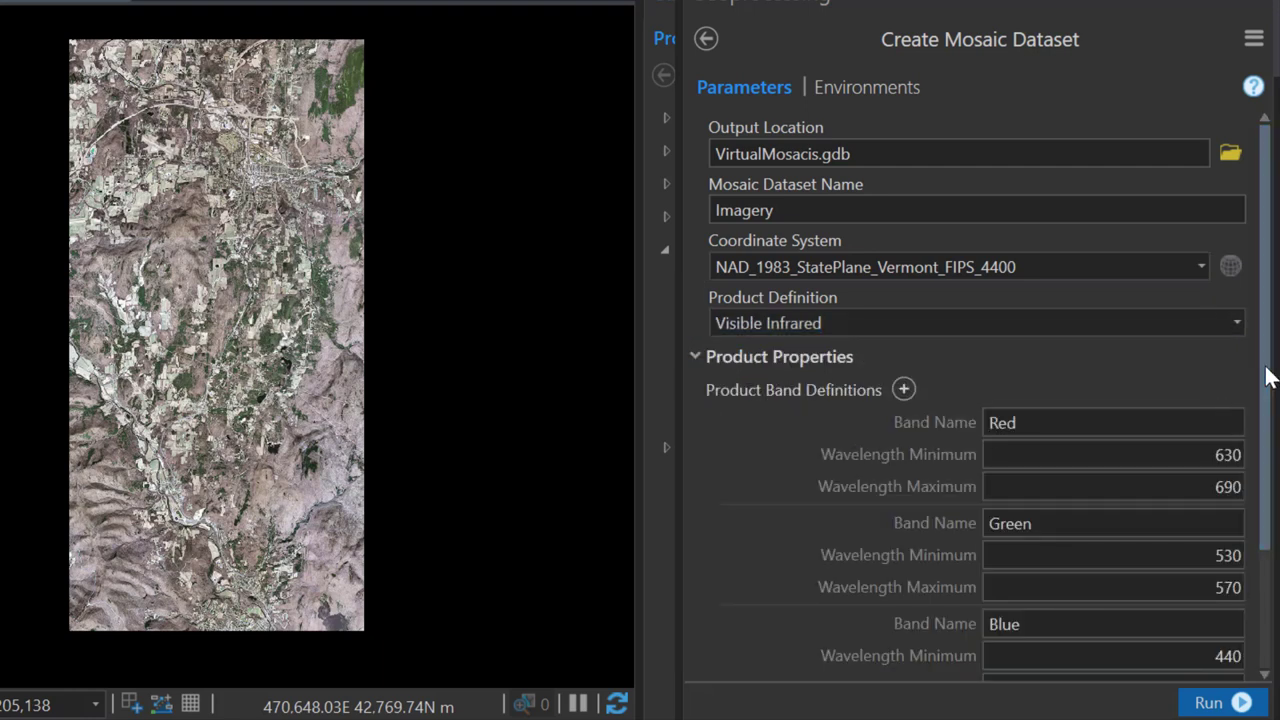
mouse_move(1265, 377)
mouse_down()
mouse_move(1237, 529)
mouse_move(1266, 400)
mouse_up()
click(698, 321)
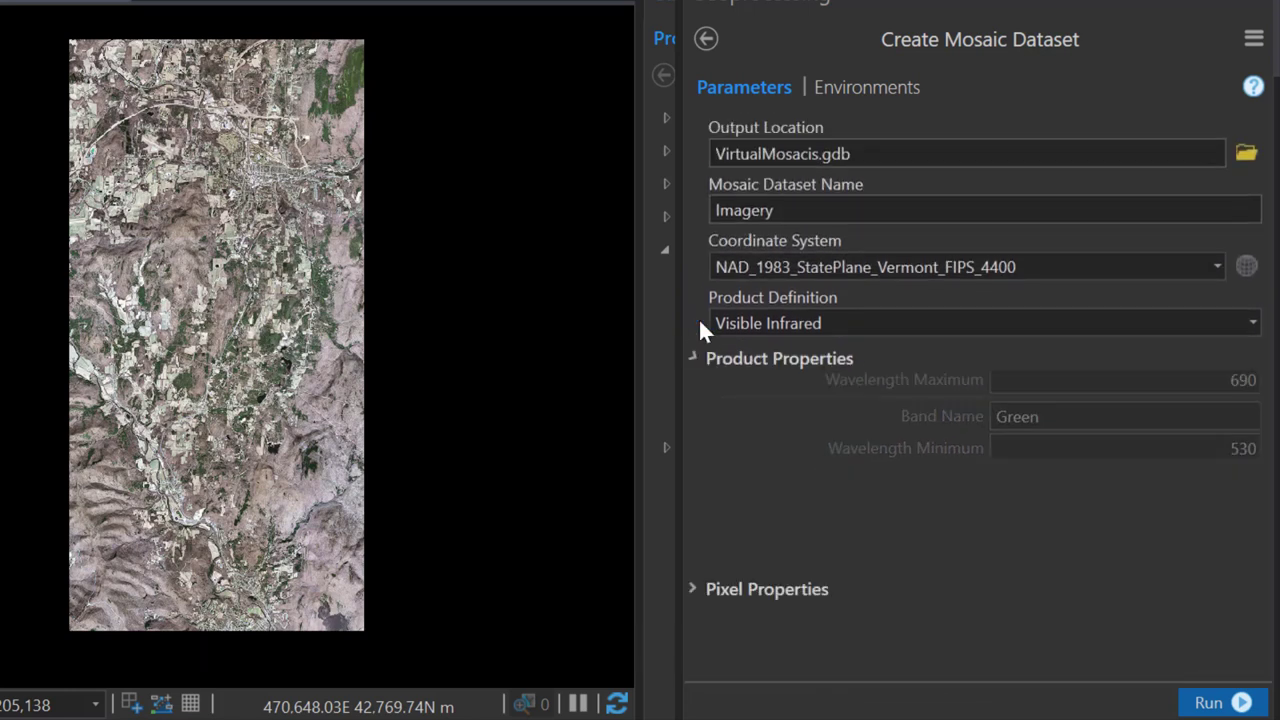
click(692, 389)
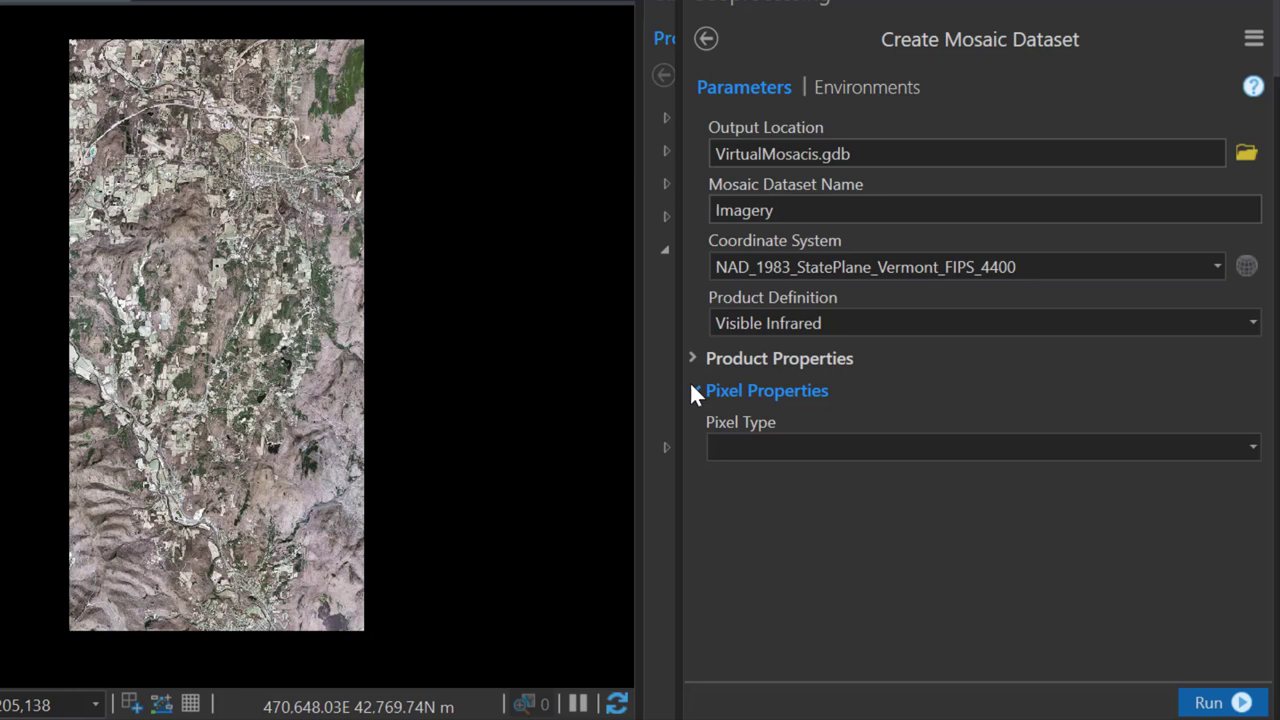
click(1252, 447)
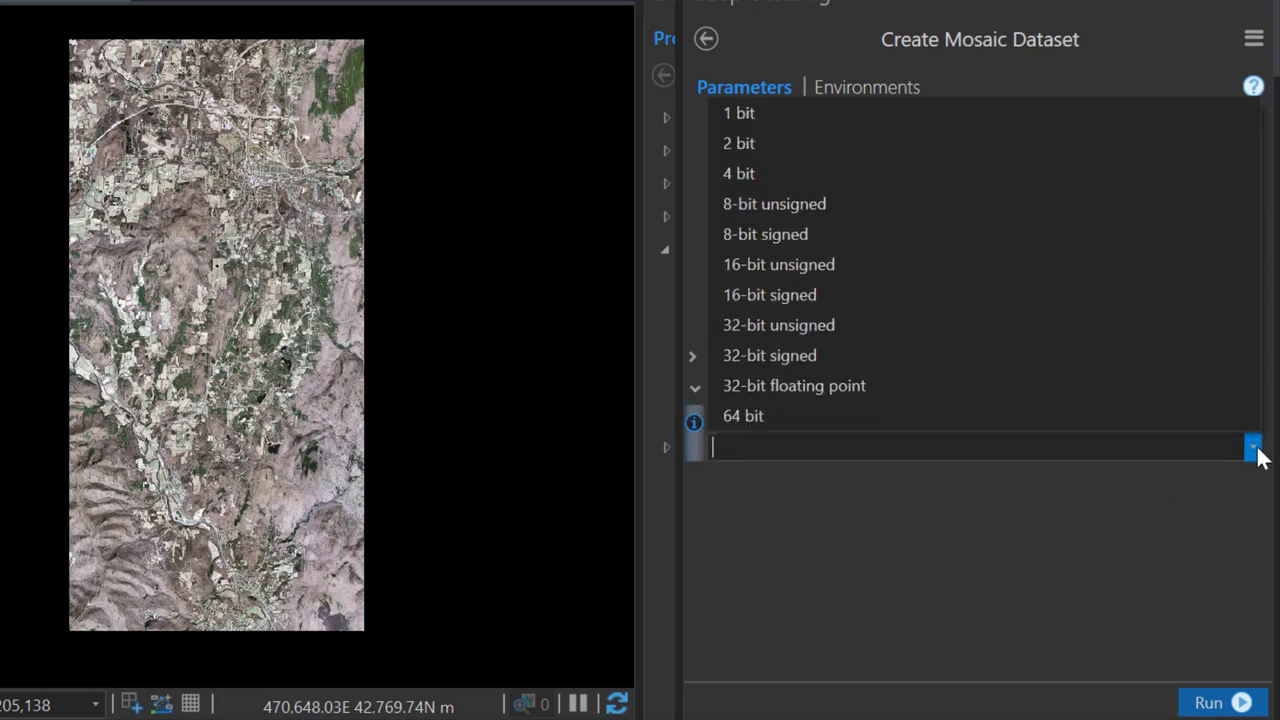
click(797, 204)
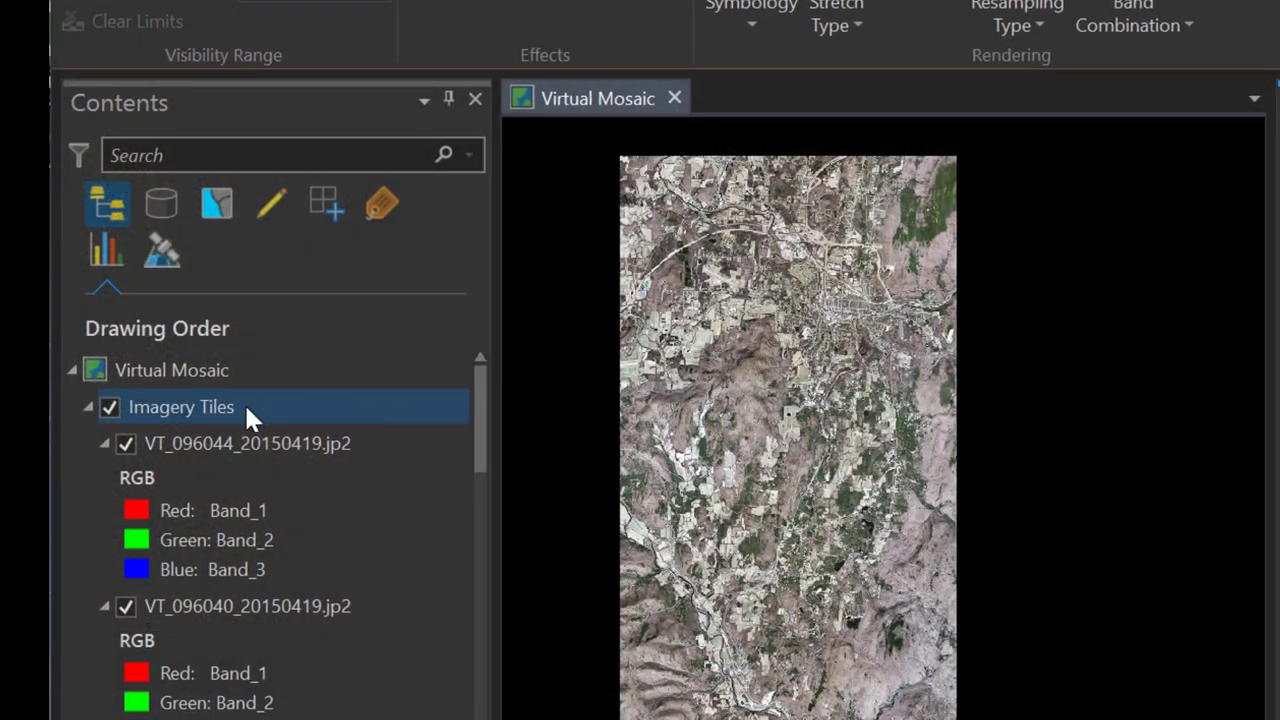
Review the top tile layer's source raster information in Layer Properties, then close it.
click(224, 443)
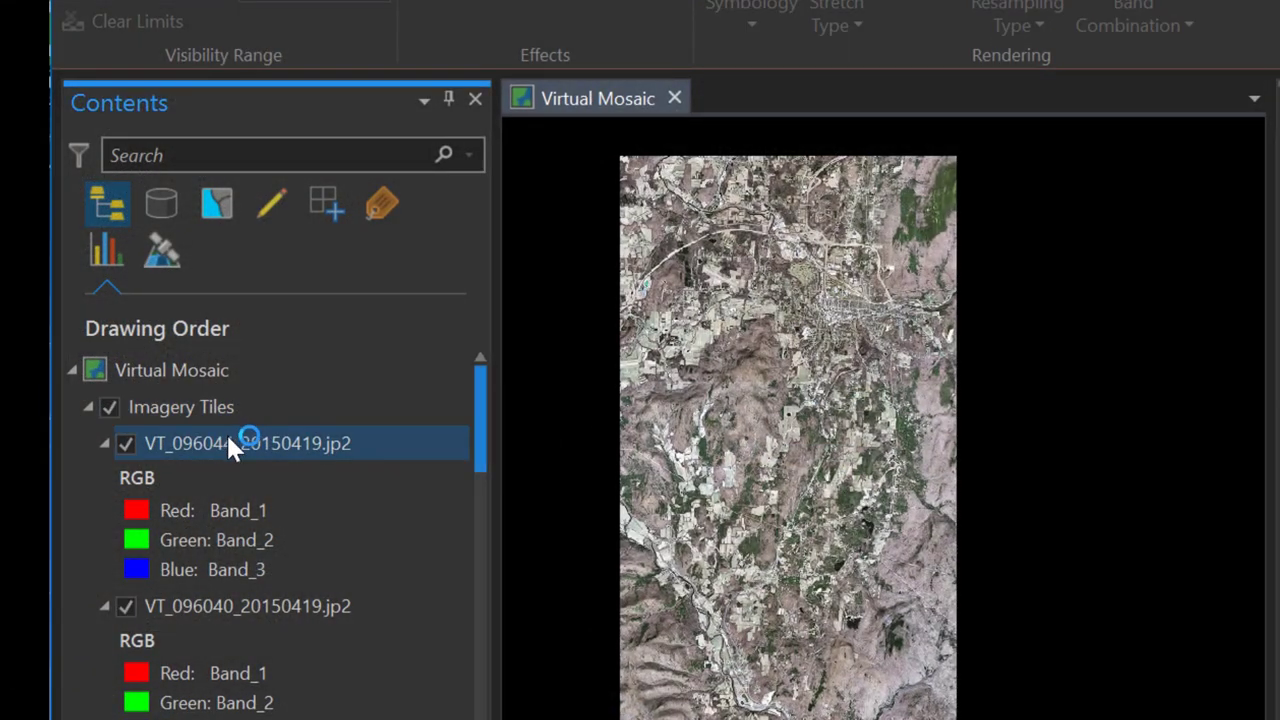
right_click(226, 440)
click(331, 673)
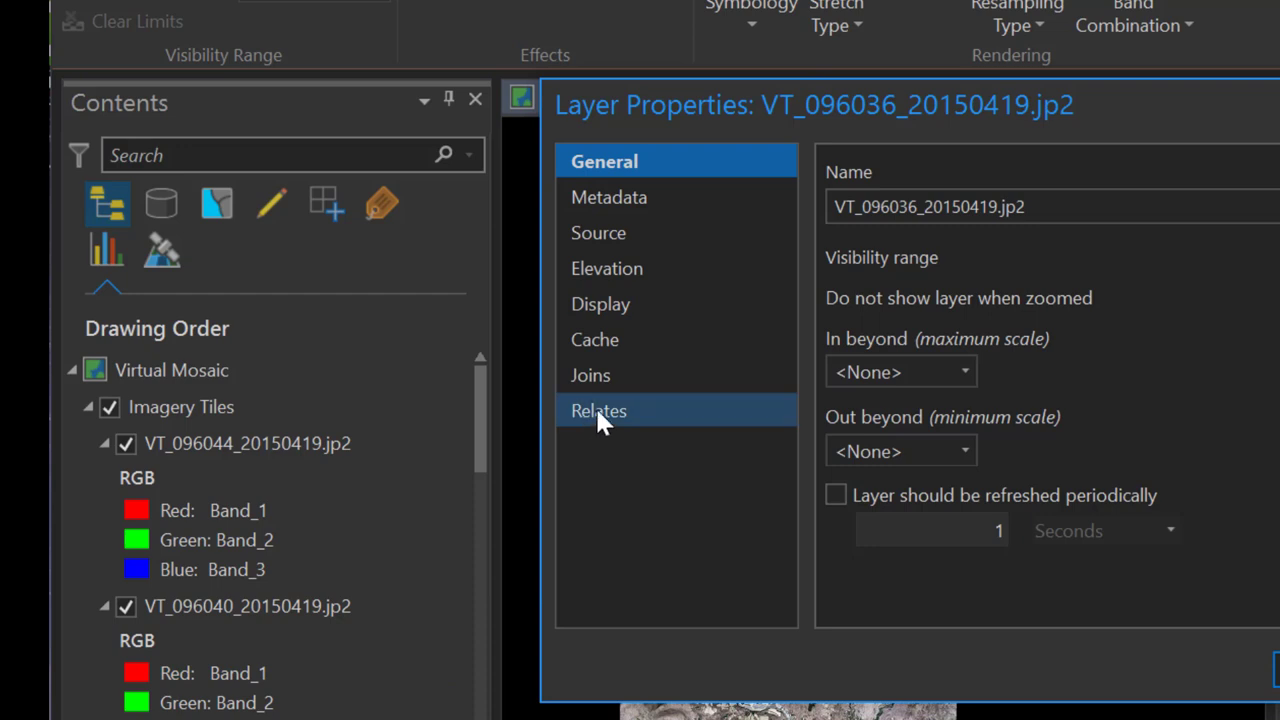
click(598, 232)
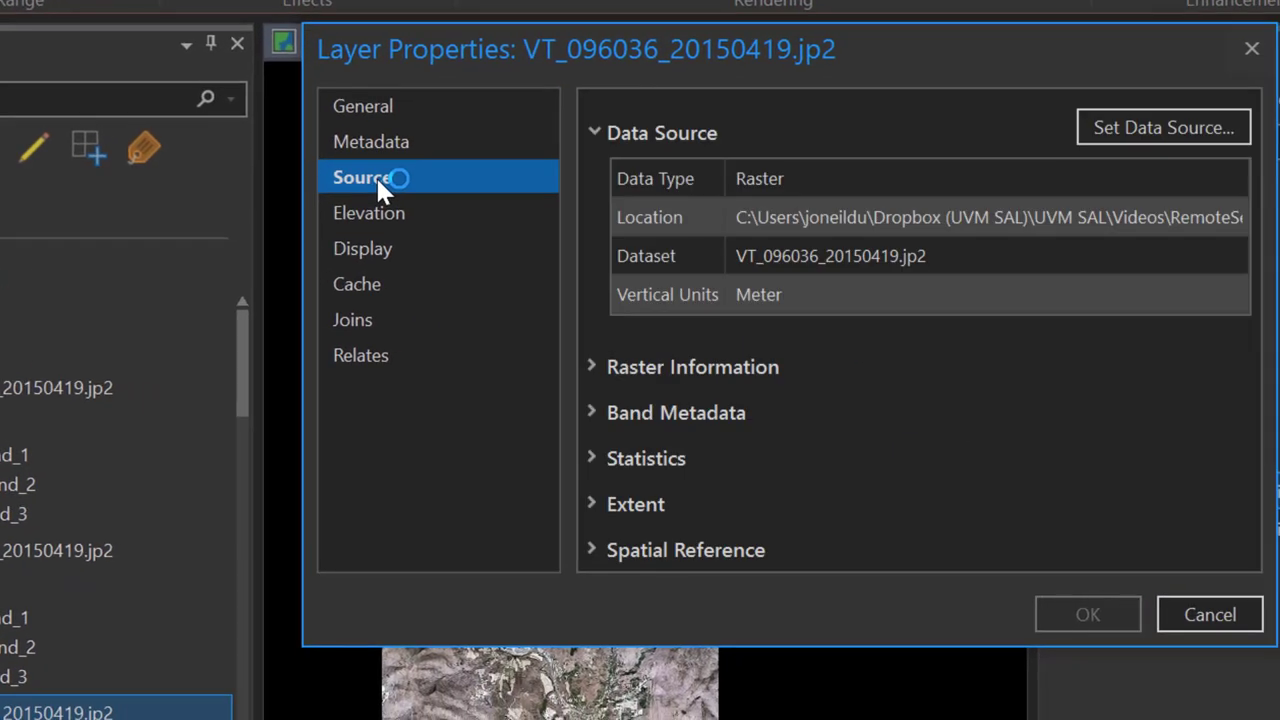
click(591, 368)
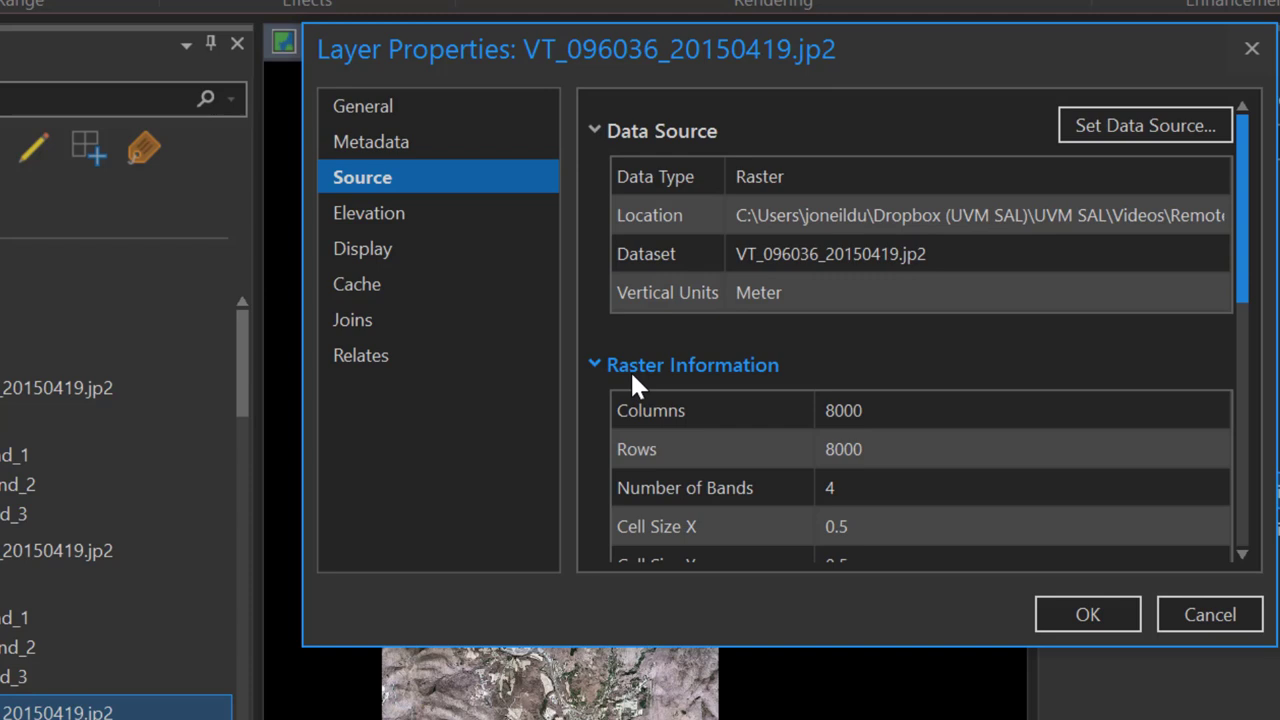
drag(1249, 249, 1234, 384)
click(1088, 612)
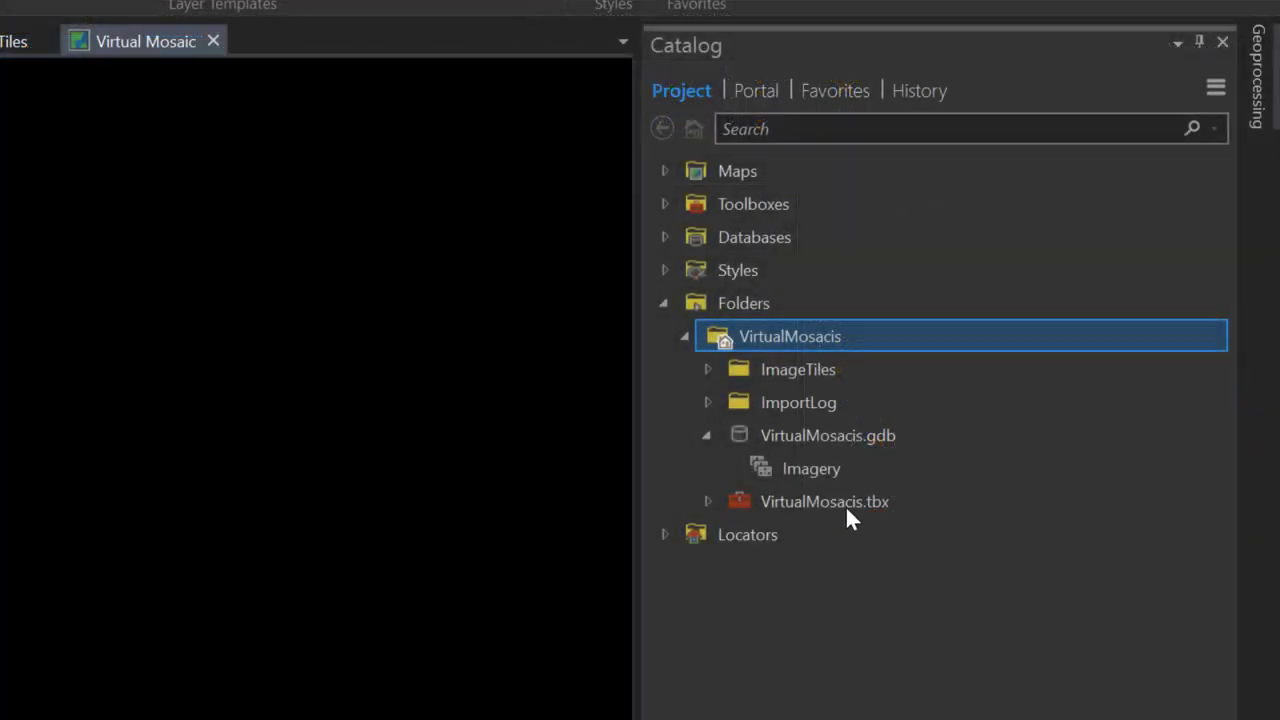
Start Add Rasters on Imagery, keeping Raster Dataset type and the Default processing template.
click(939, 491)
right_click(824, 469)
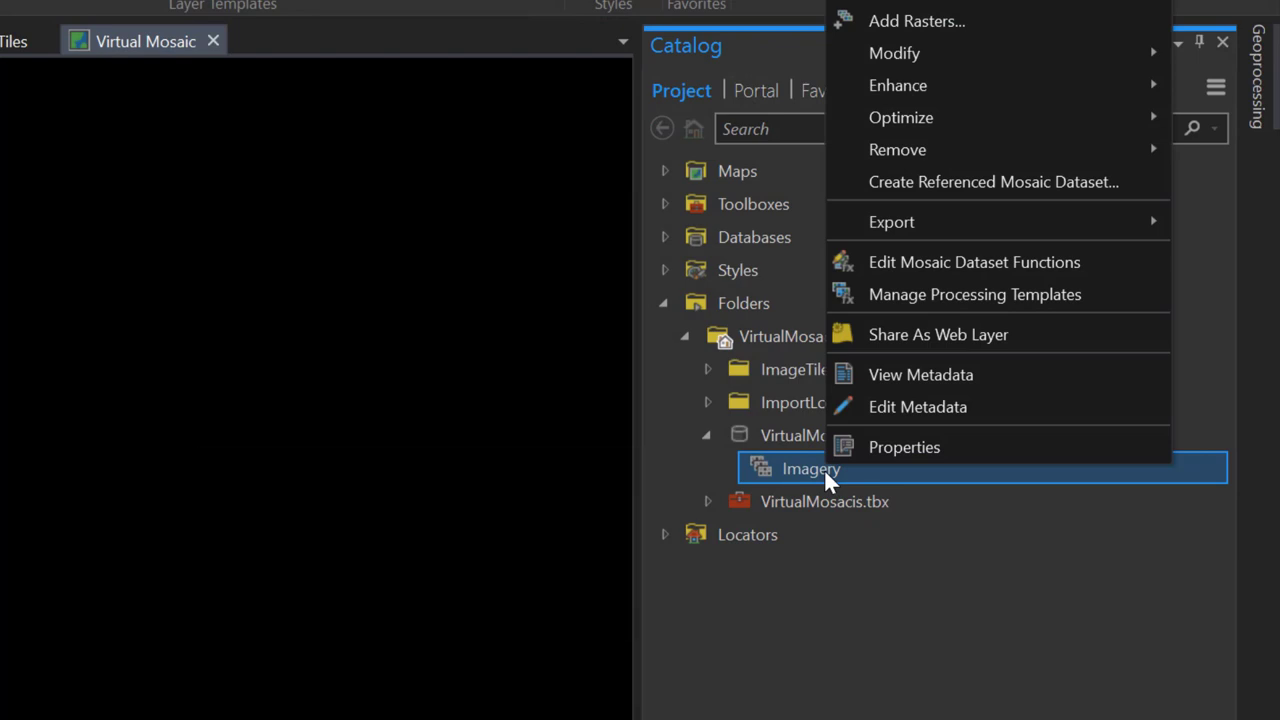
click(909, 21)
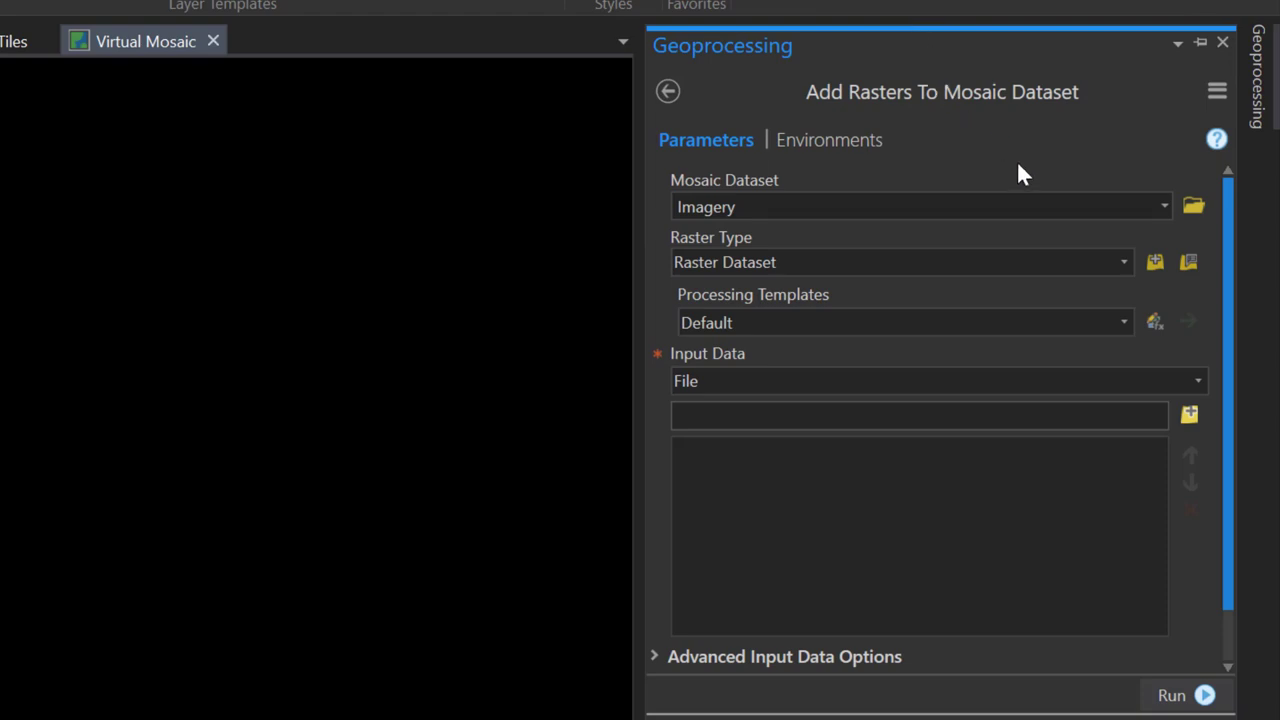
click(1122, 262)
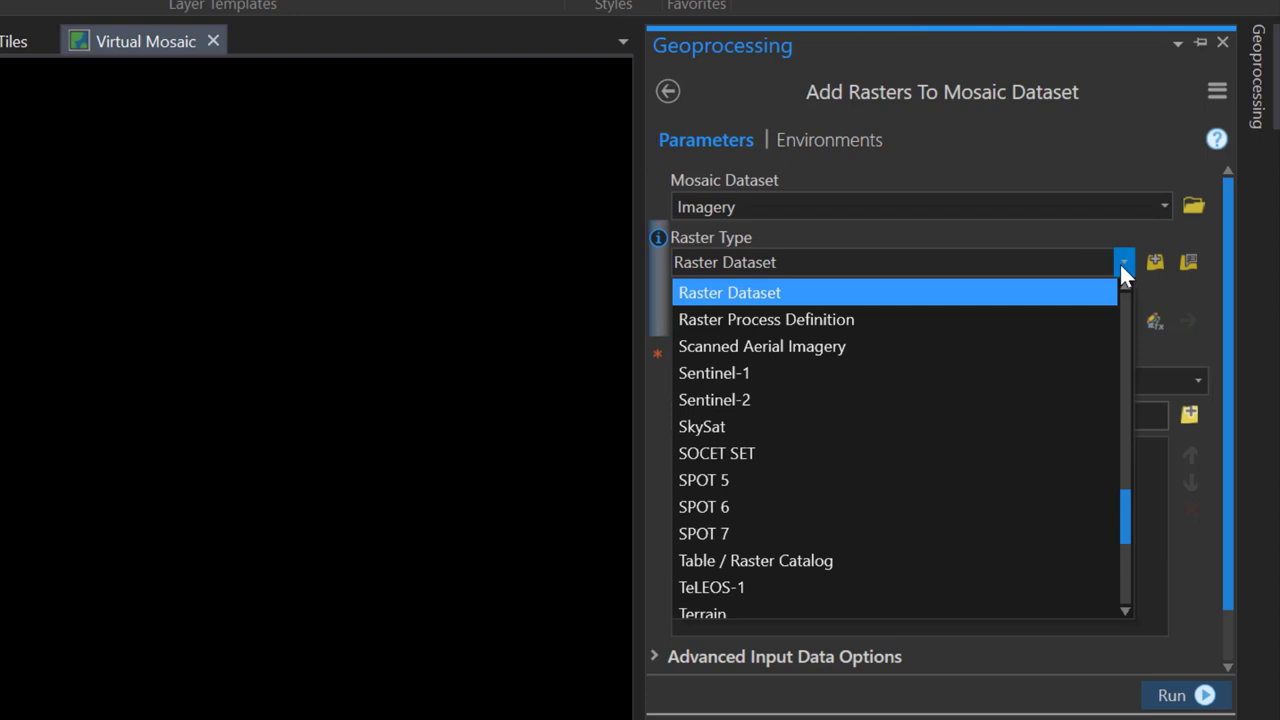
click(1122, 262)
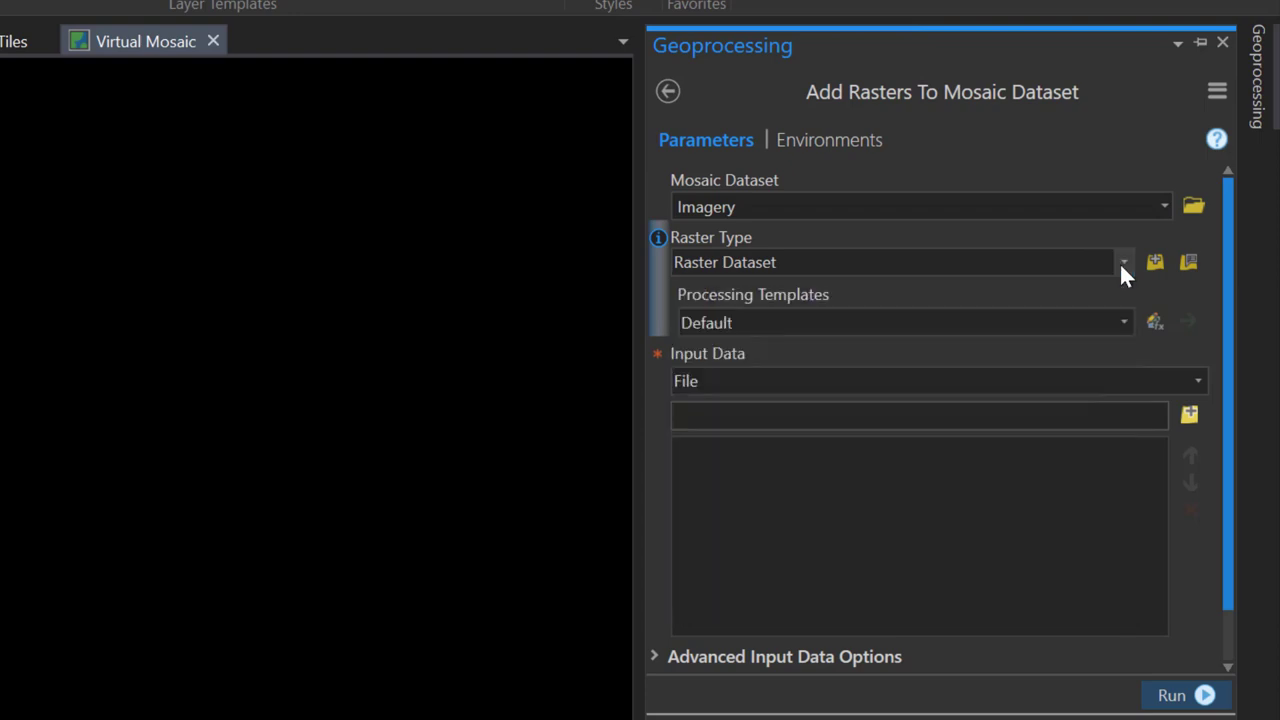
click(1122, 323)
click(1122, 323)
Set the input data to Folder, choosing VirtualMosacis > ImageTiles.
click(1197, 381)
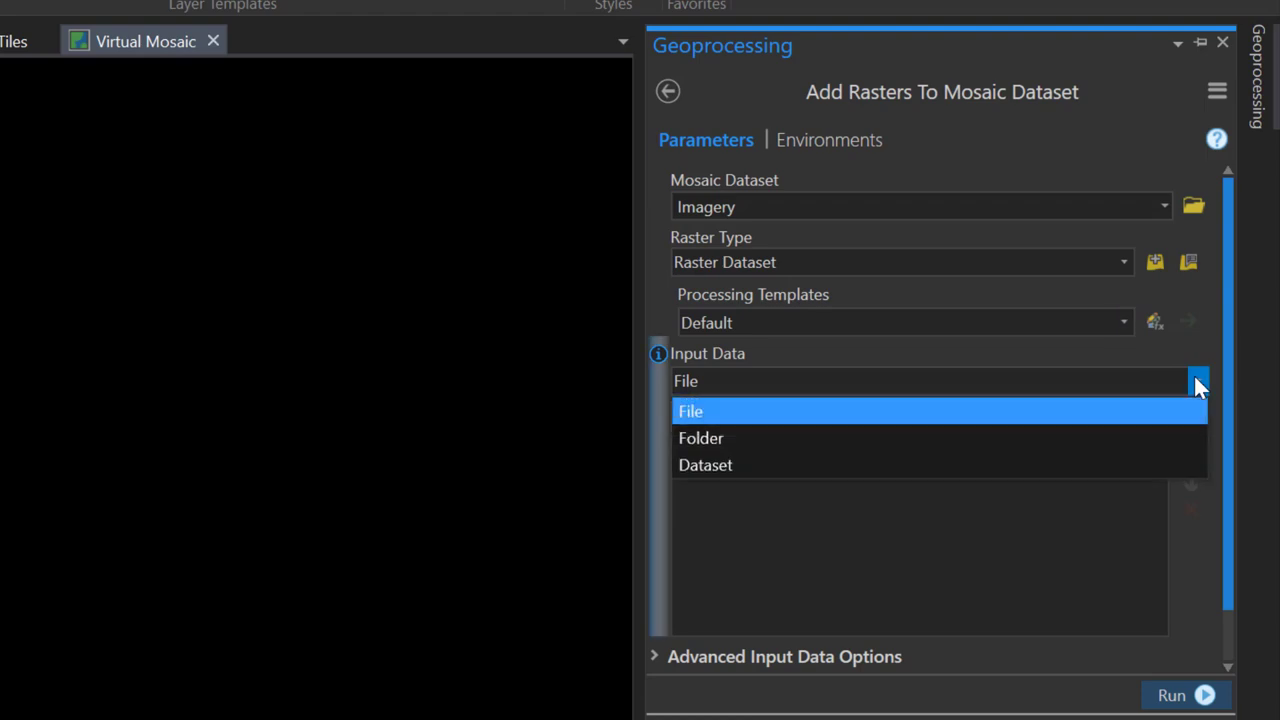
click(1051, 436)
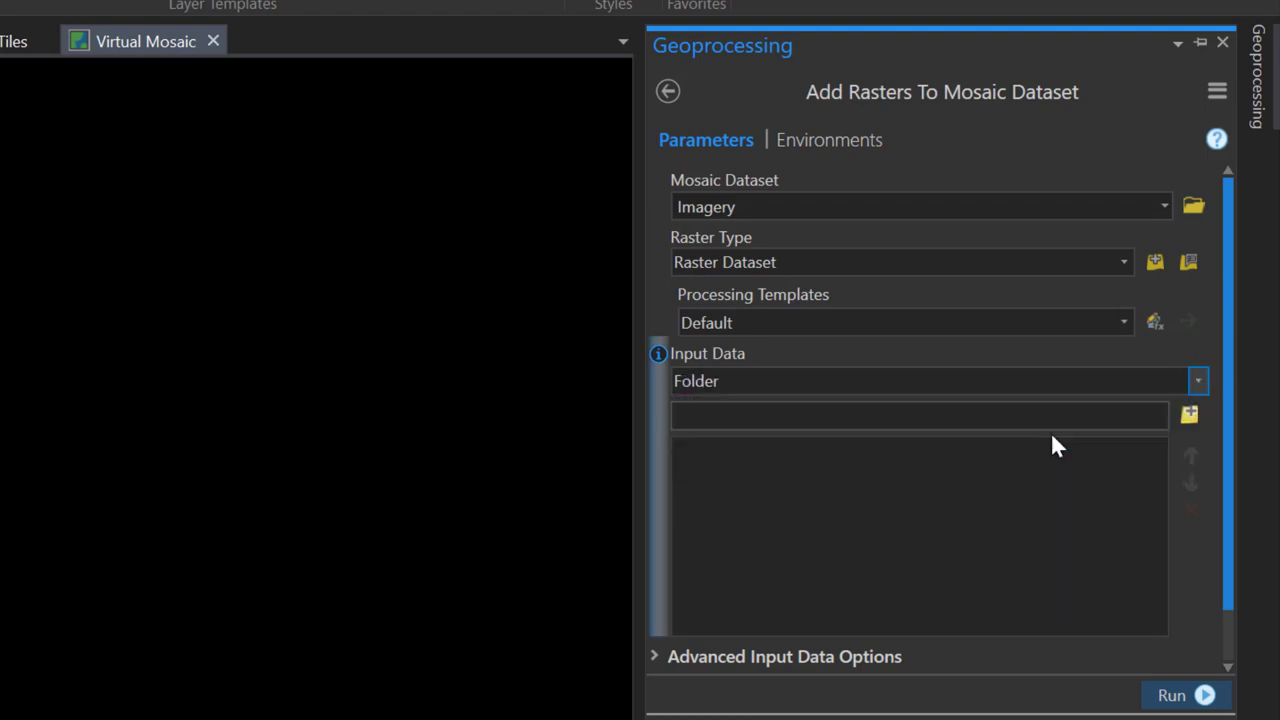
click(1191, 414)
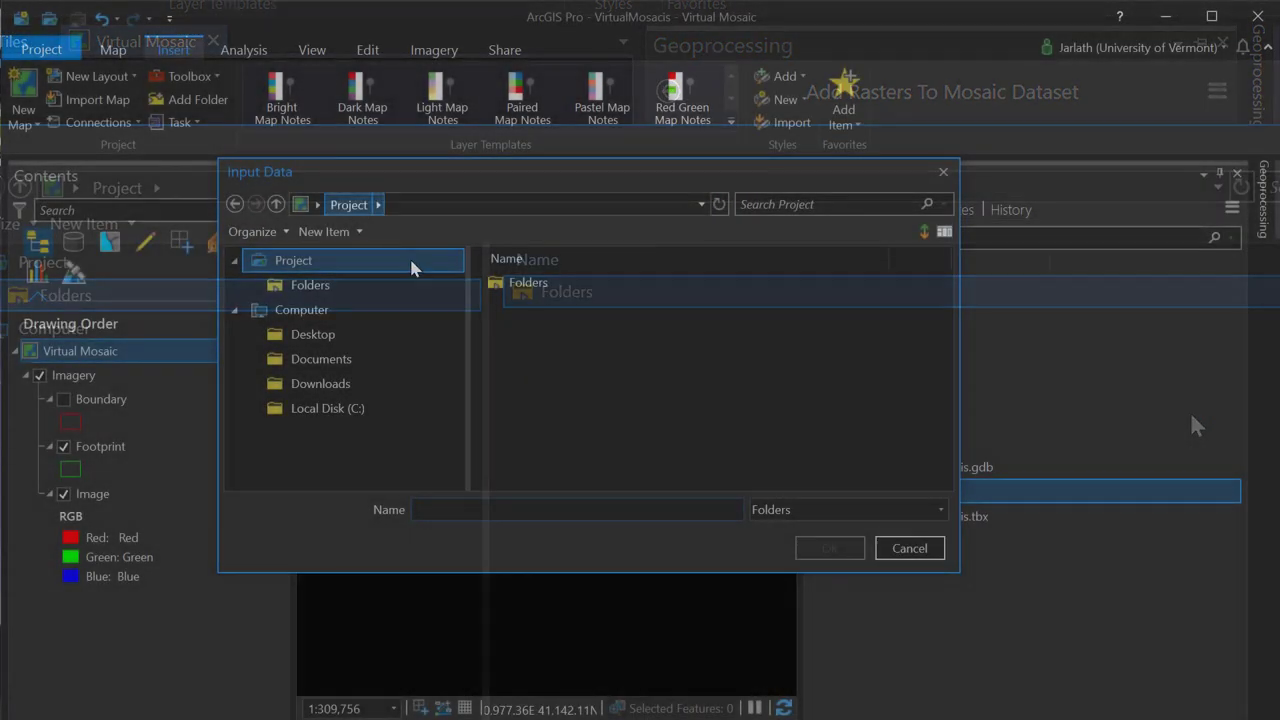
double_click(503, 285)
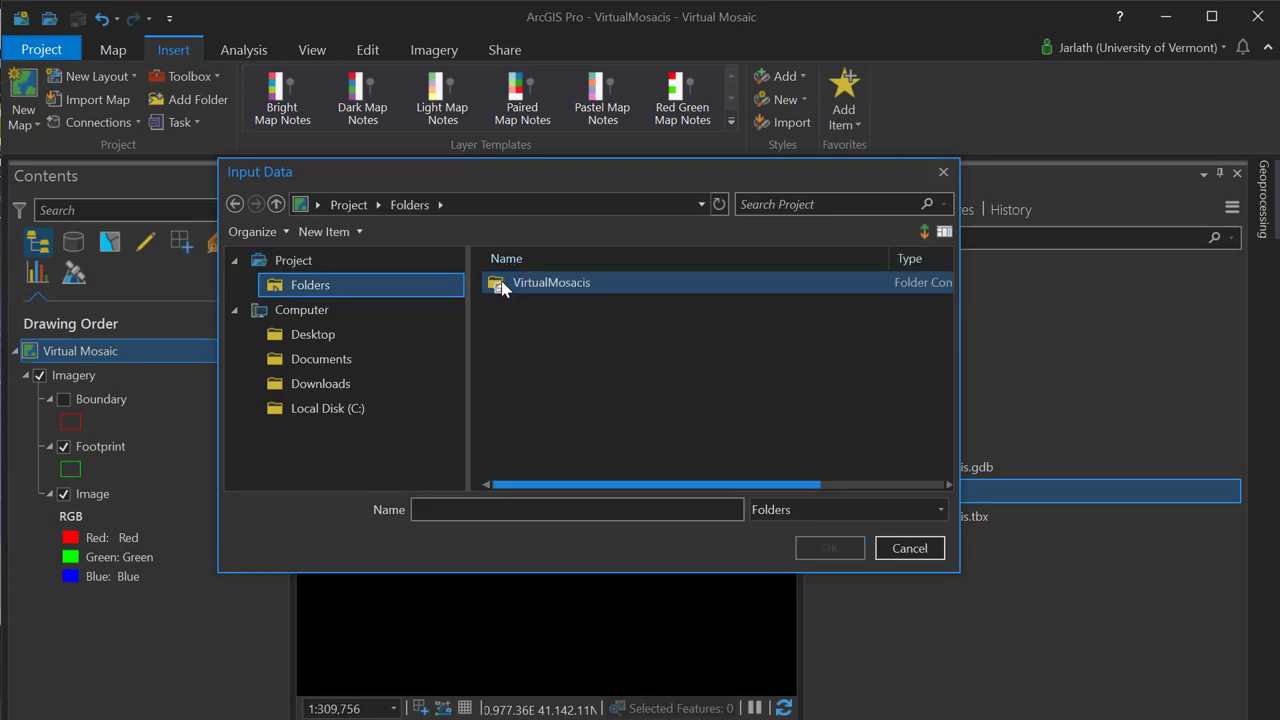
double_click(503, 285)
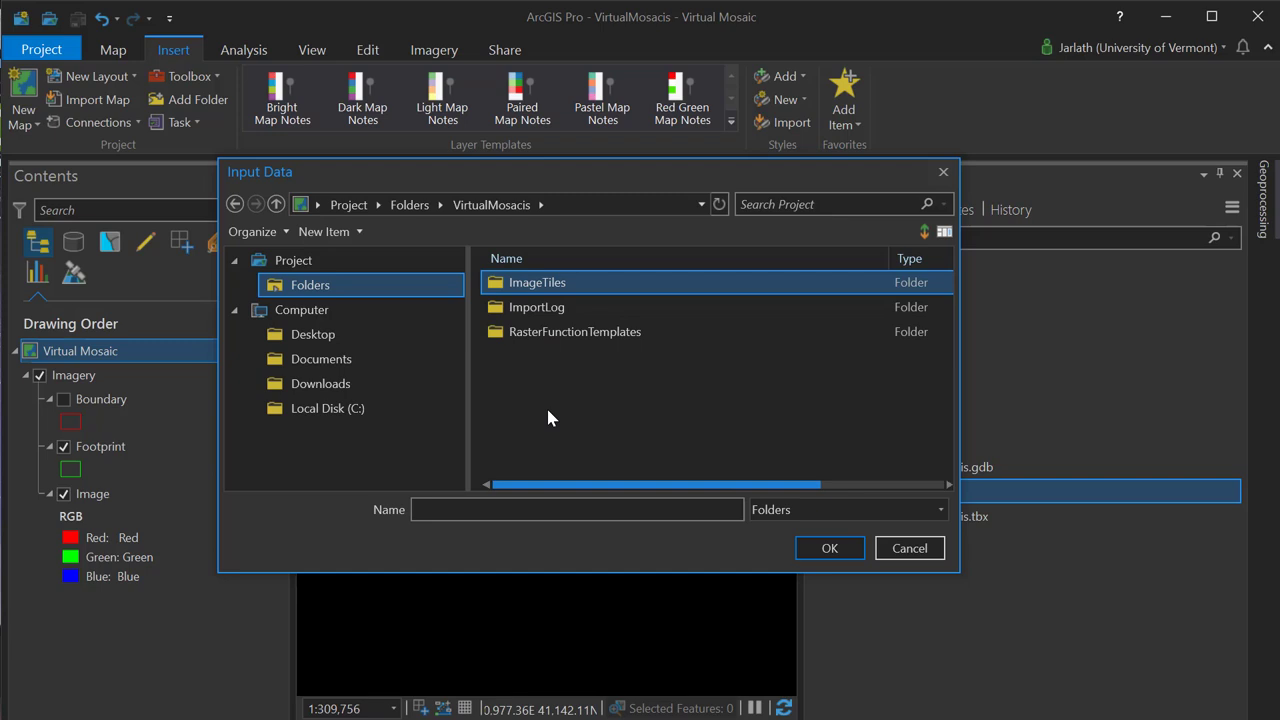
click(832, 549)
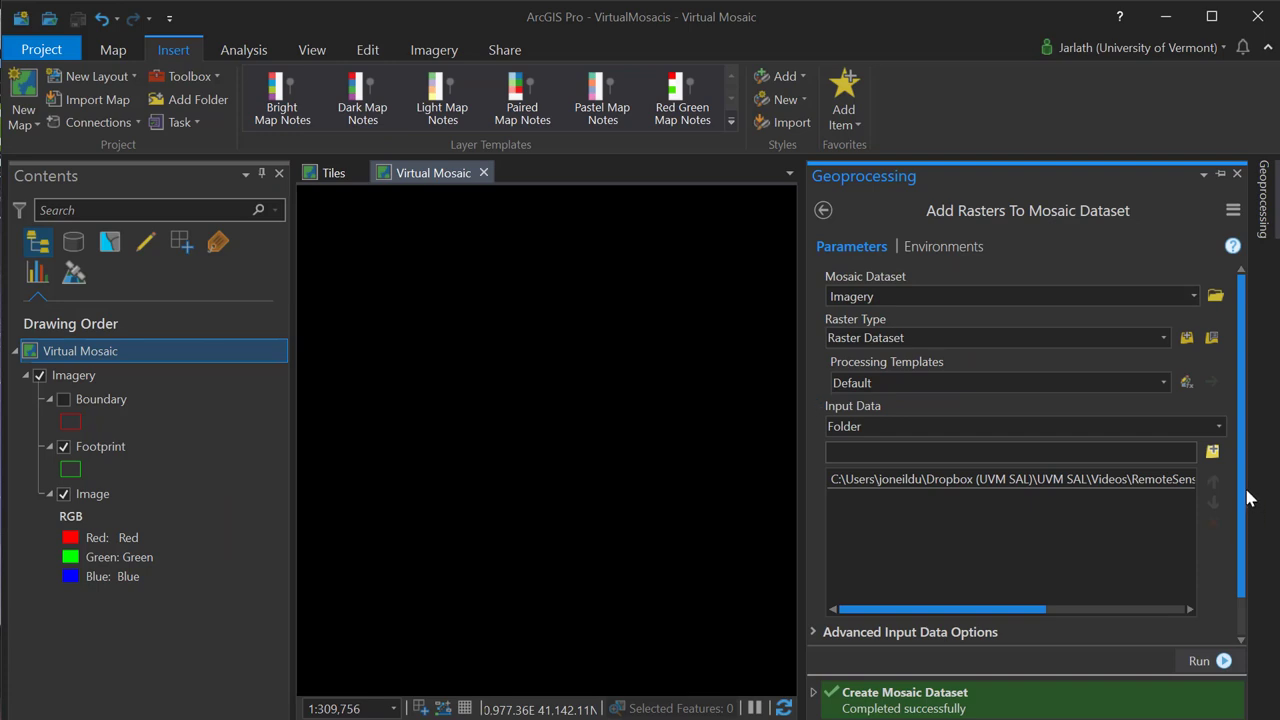
Review advanced input, raster processing and mosaic post-processing options, then run Add Rasters.
drag(1244, 492, 1239, 562)
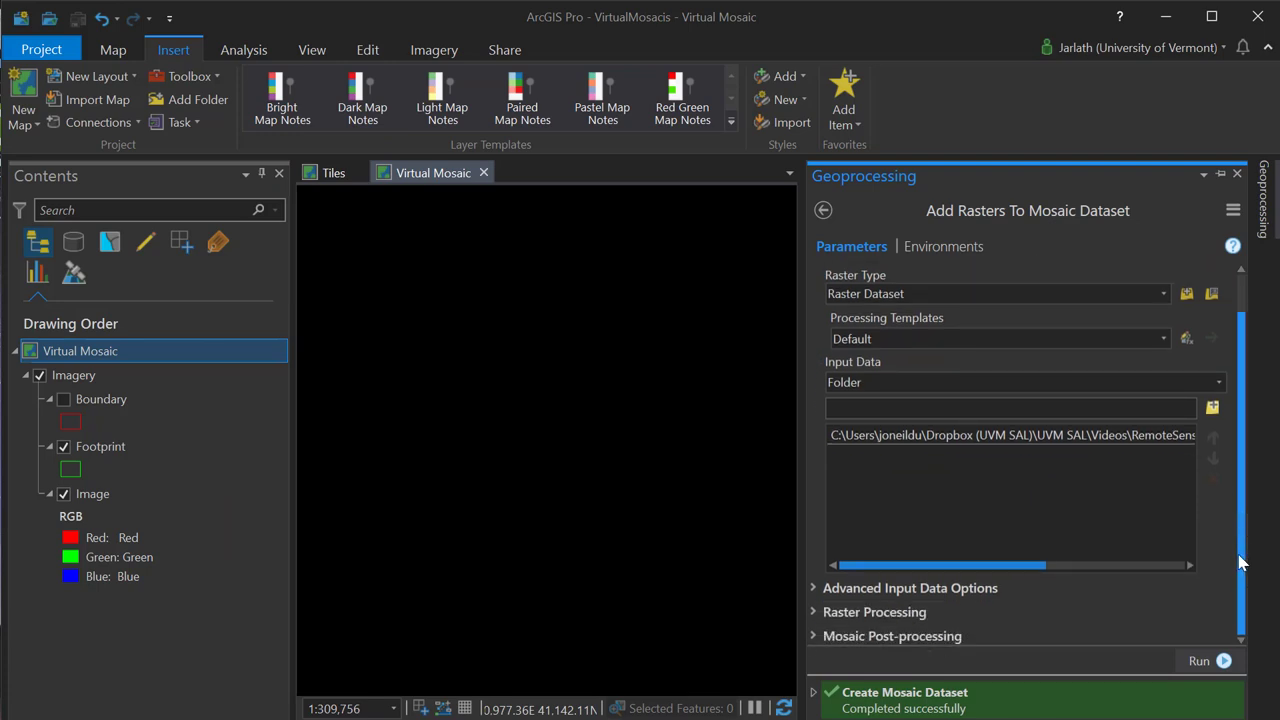
click(814, 590)
scroll(816, 585, down, 4)
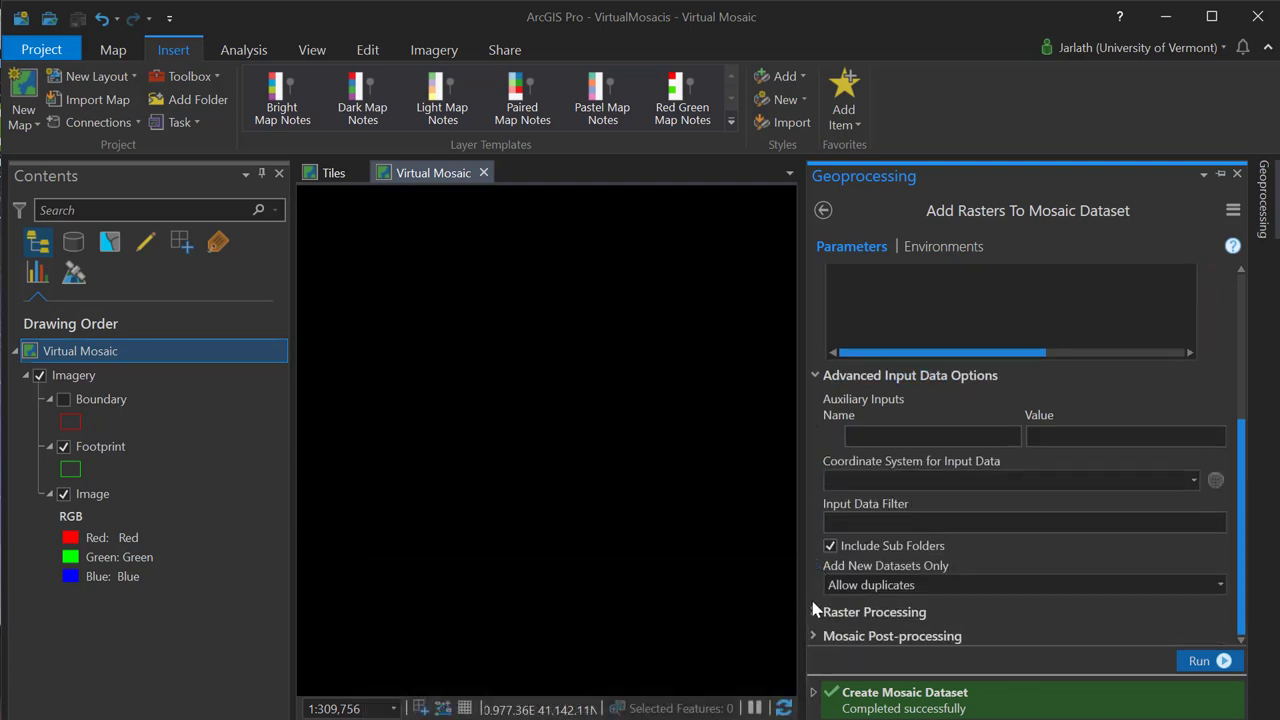
click(814, 611)
scroll(957, 540, down, 3)
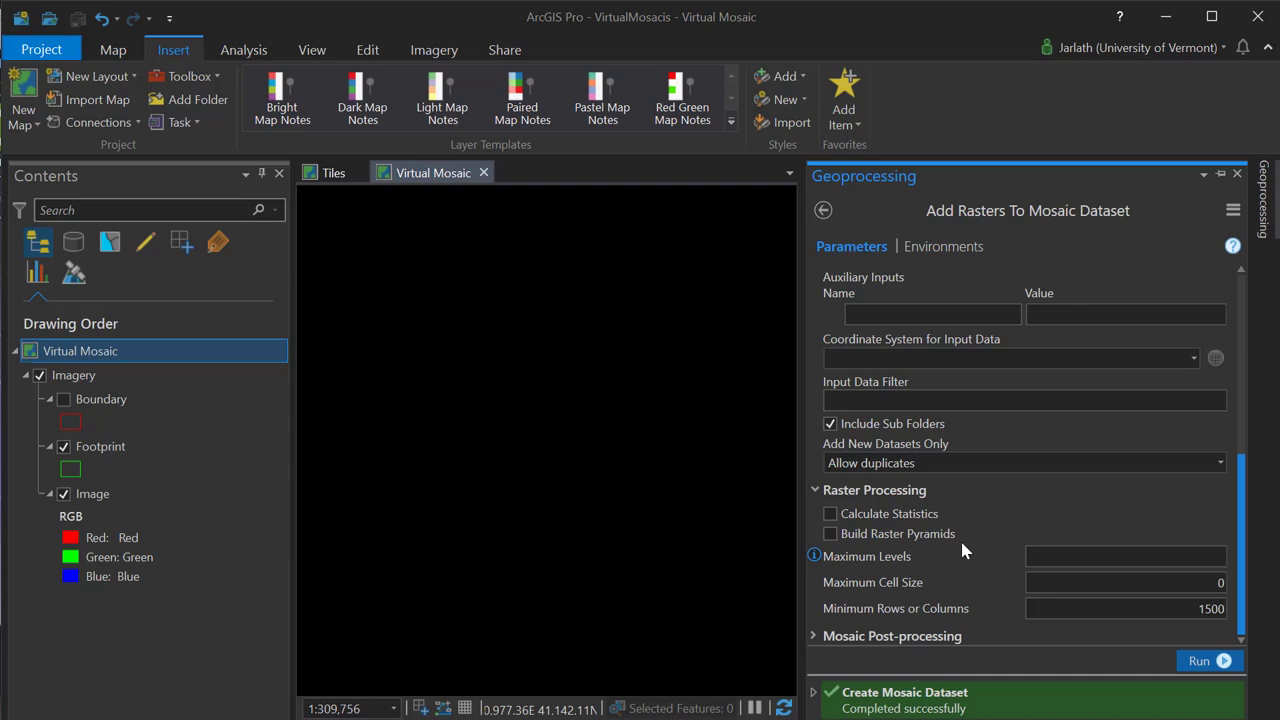
click(816, 630)
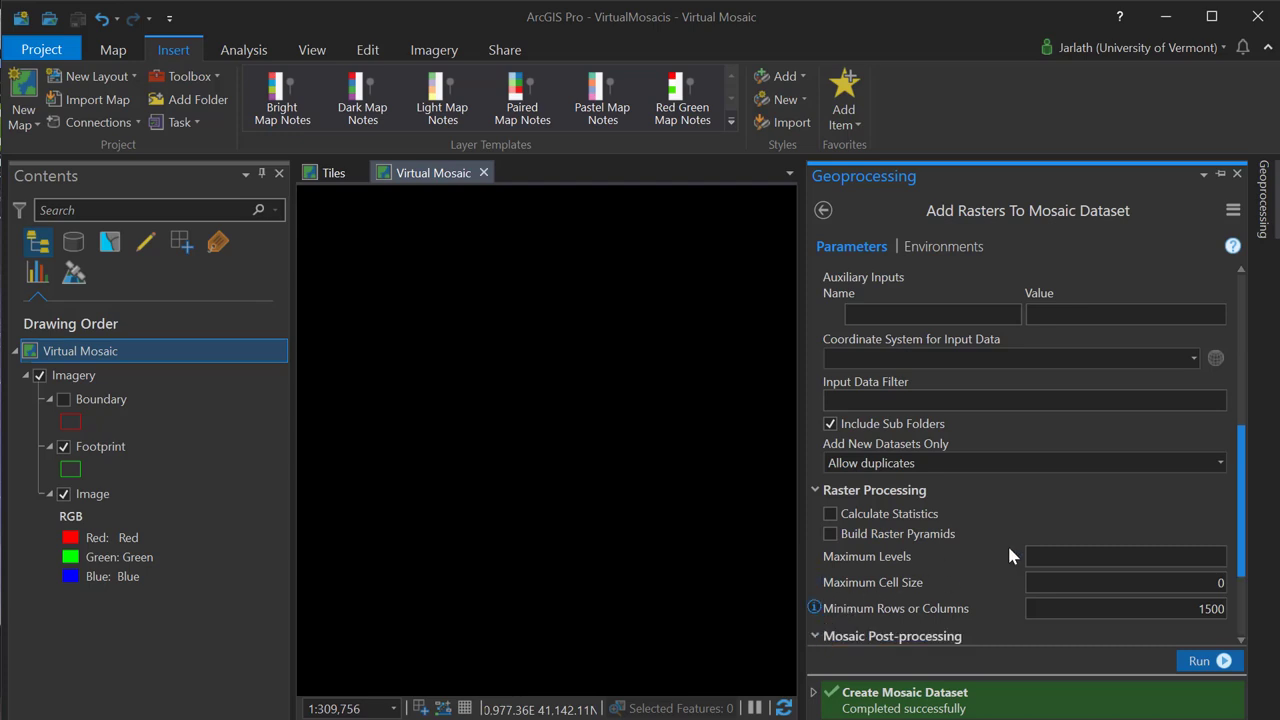
scroll(1022, 510, down, 2)
scroll(1025, 518, down, 1)
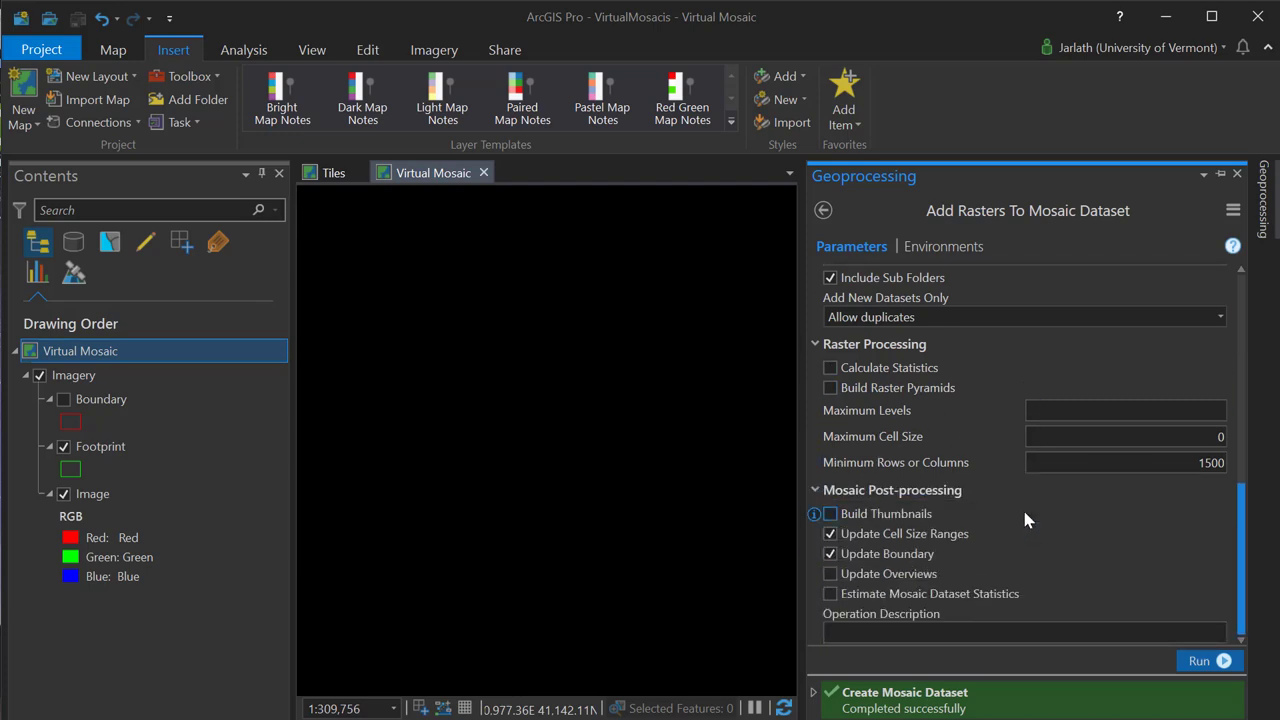
click(1207, 662)
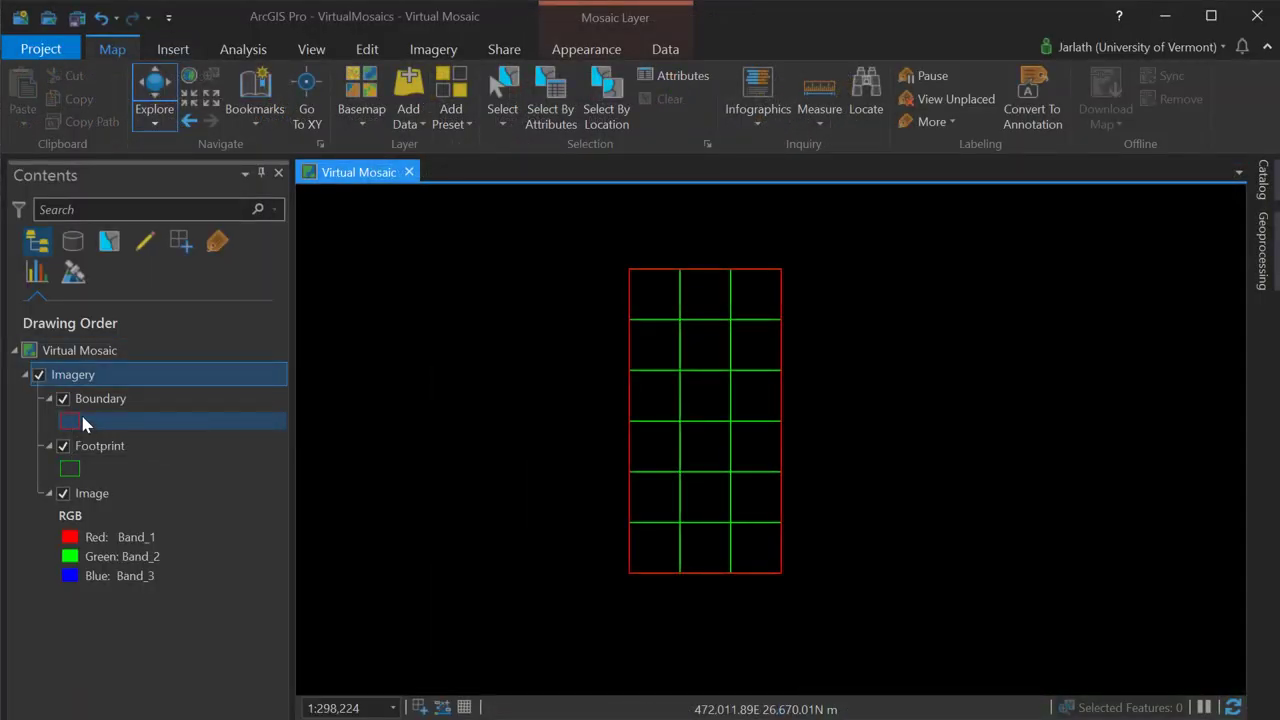
Turn off the Boundary layer and toggle the Footprint layer off and on.
click(63, 399)
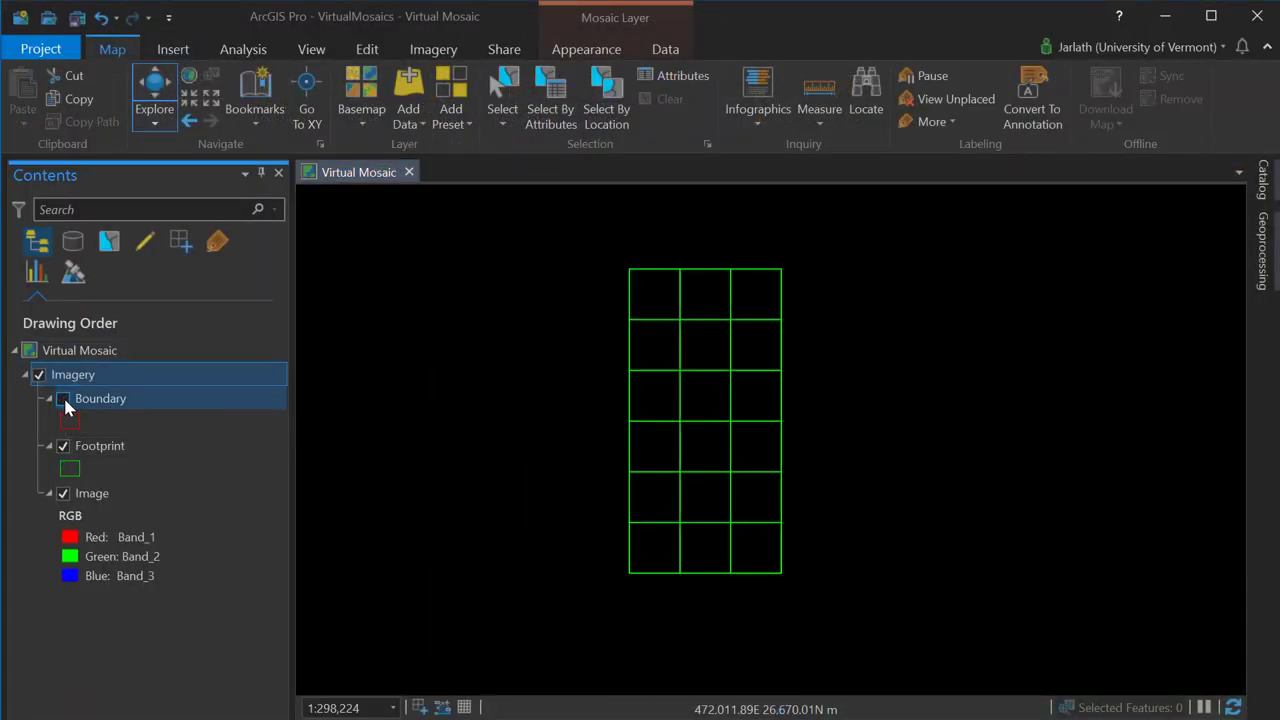
click(63, 446)
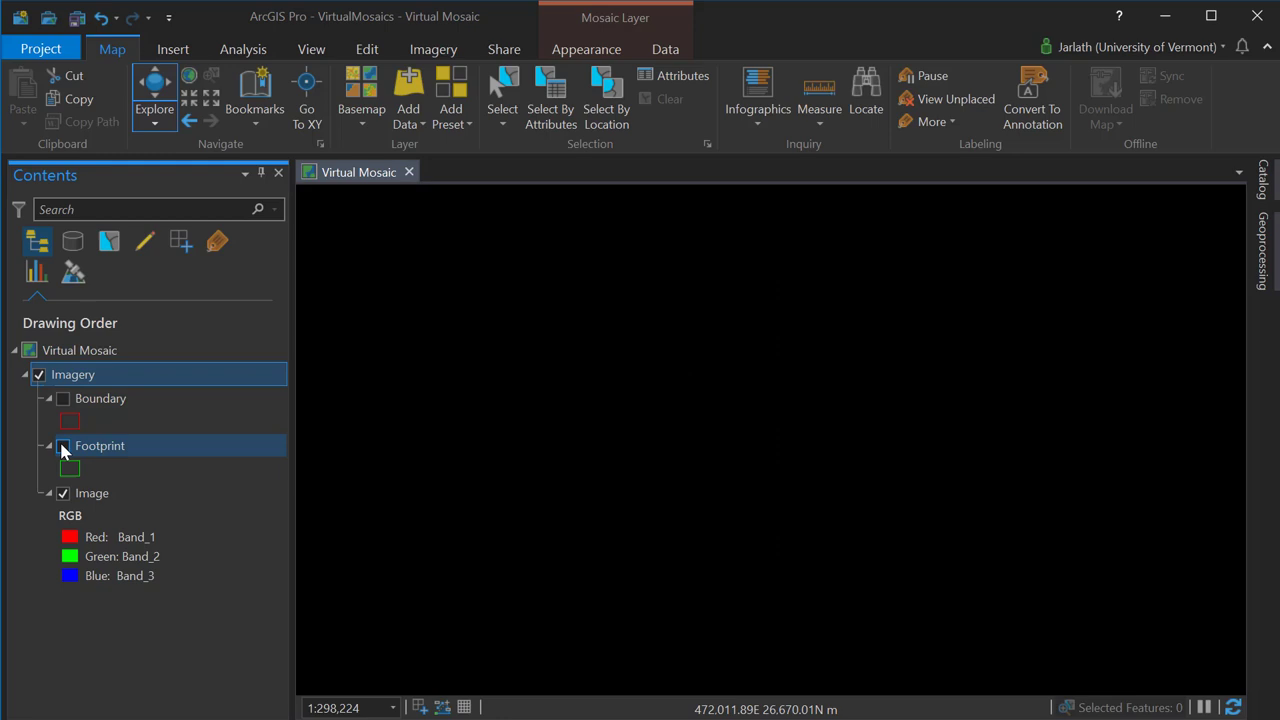
click(61, 445)
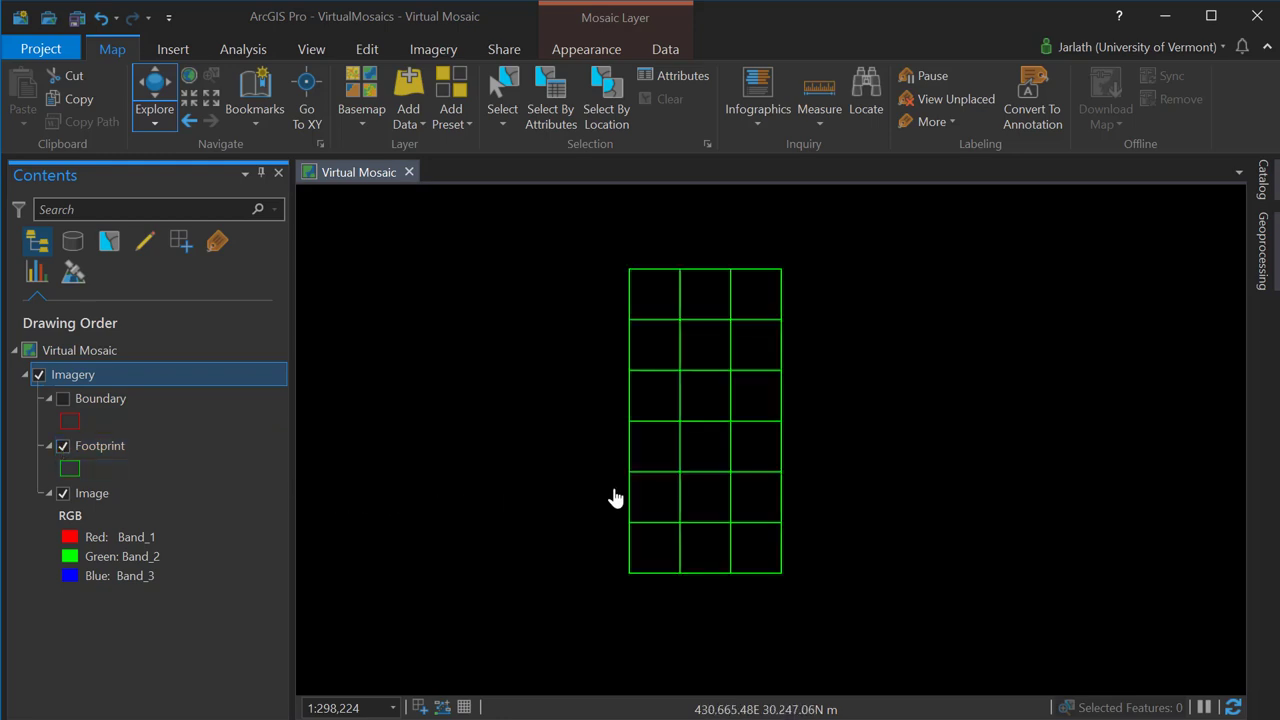
Identify footprint VT_096028_20150506, scroll its pop-up attributes, then close the pop-up.
click(665, 455)
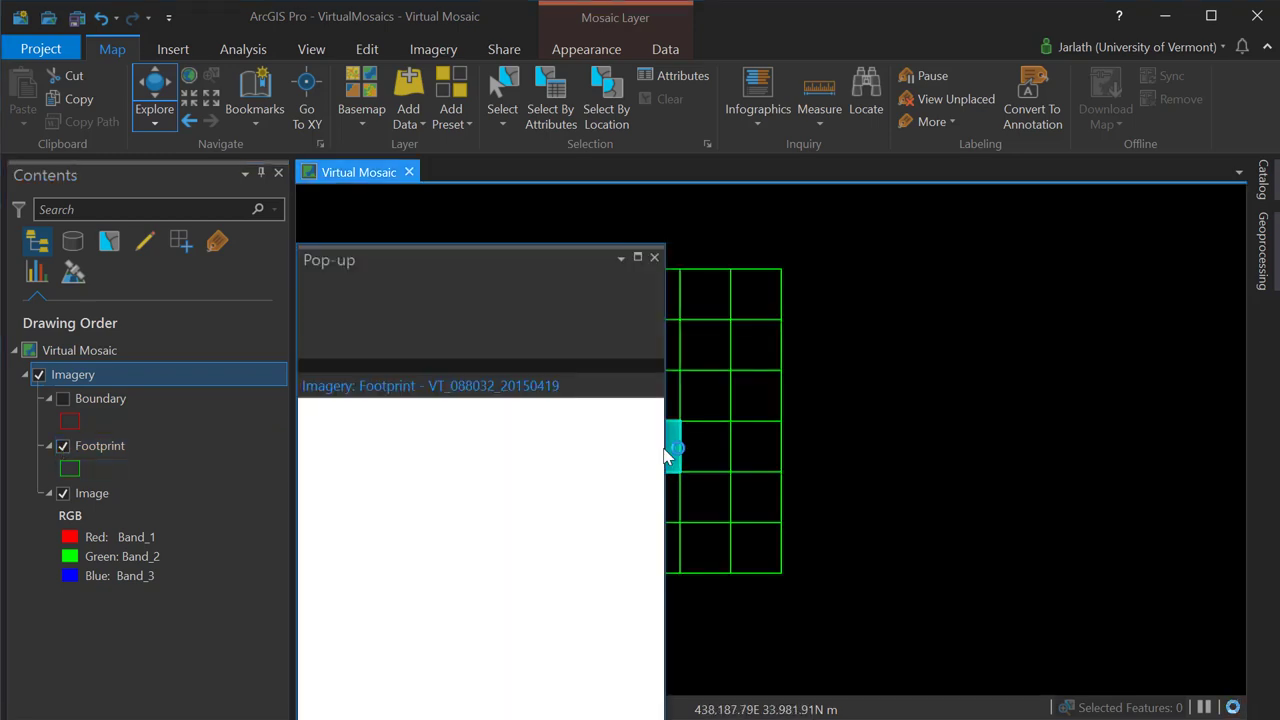
click(755, 459)
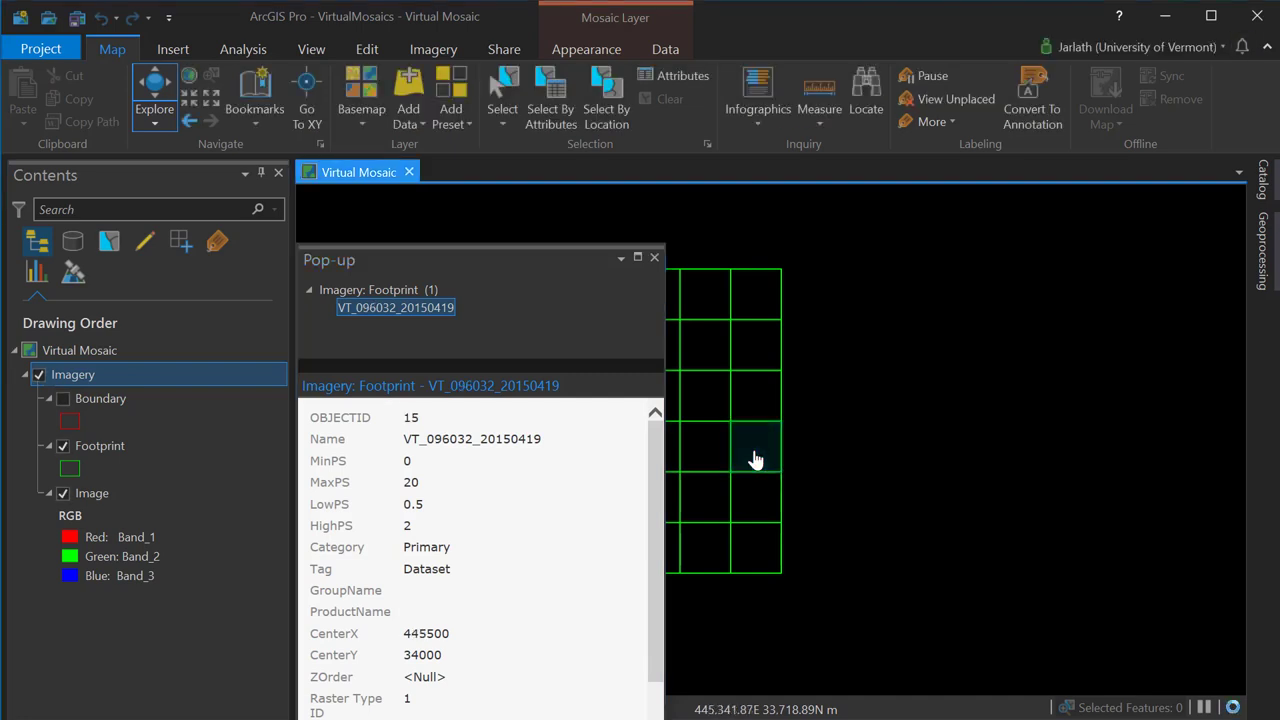
click(755, 502)
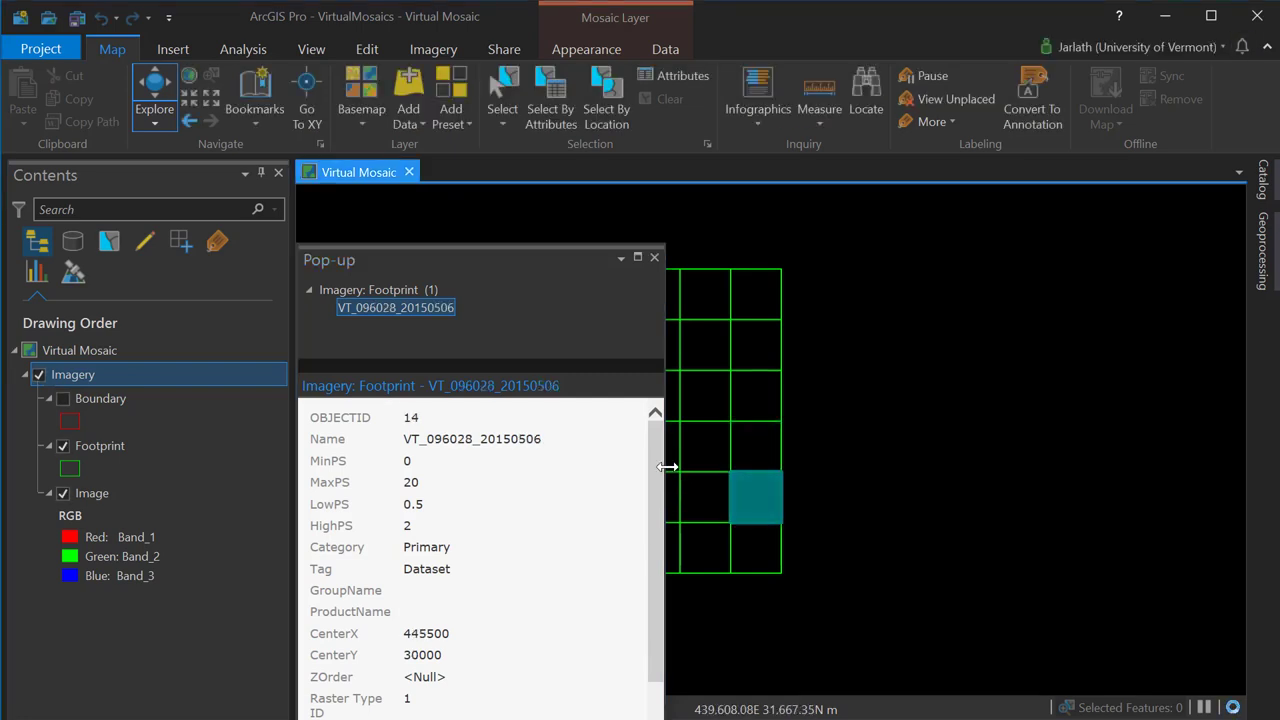
drag(661, 459, 657, 521)
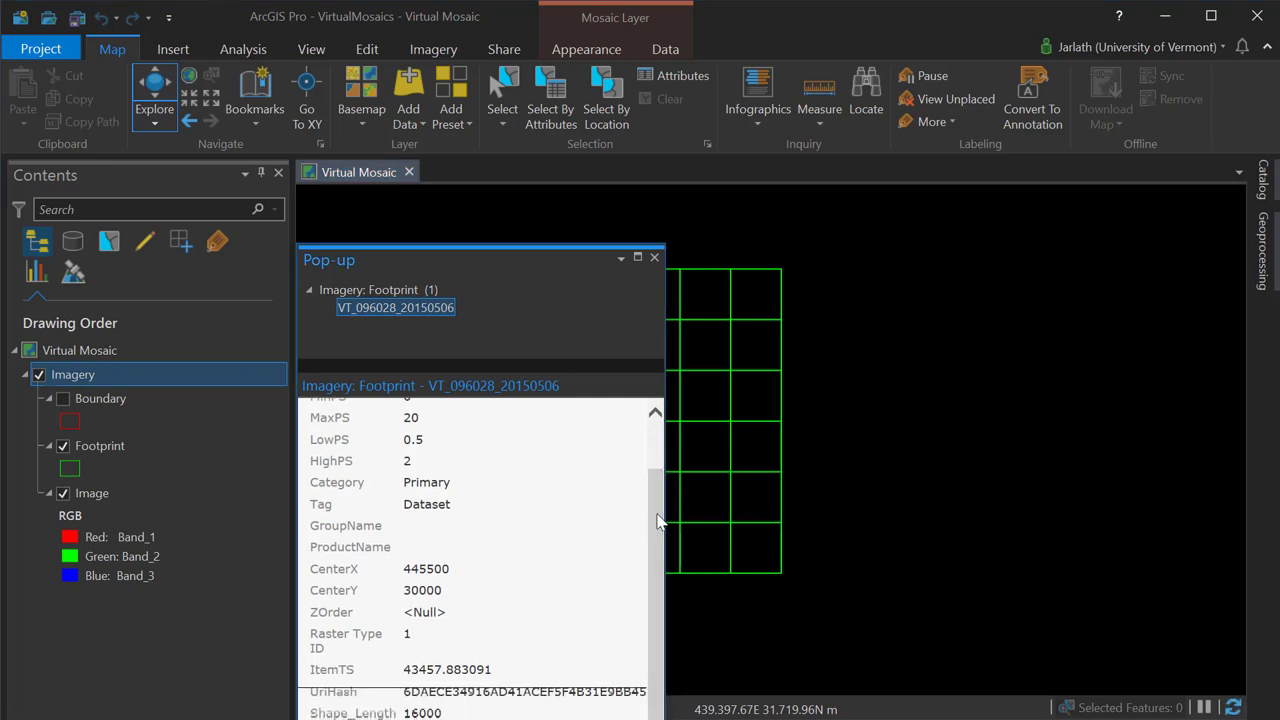
click(655, 260)
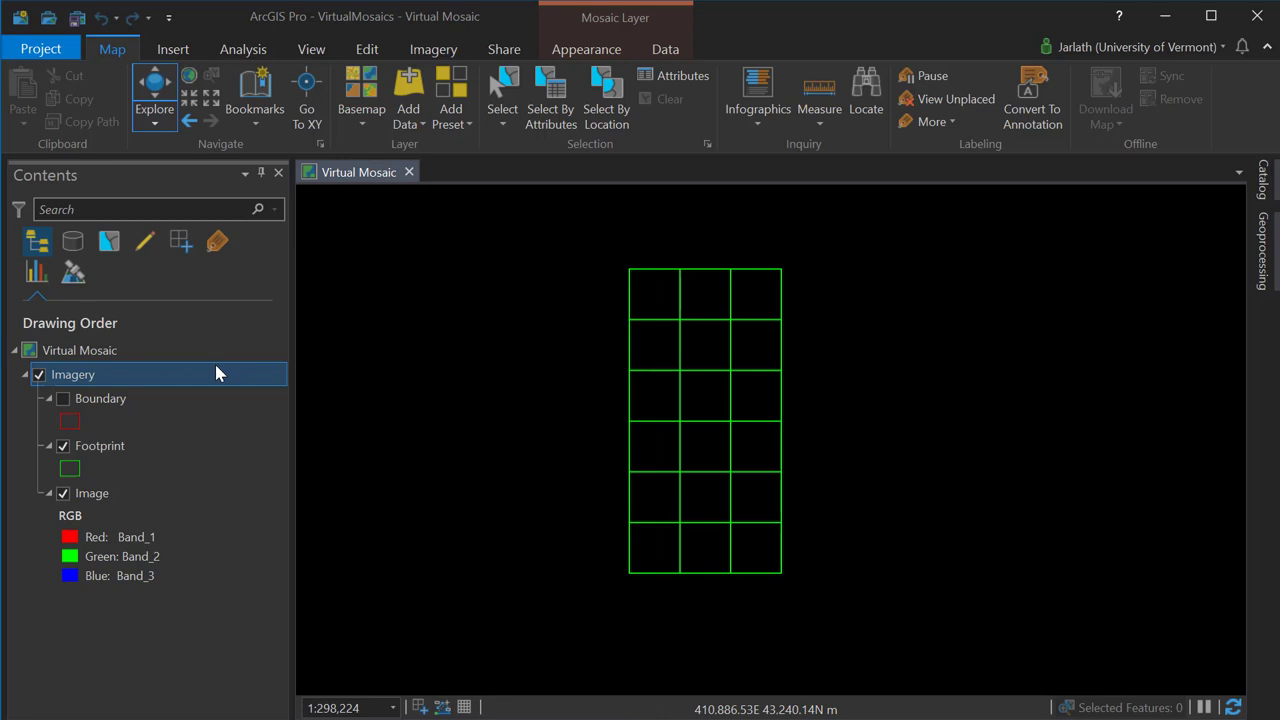
Show the Boundary layer again and zoom in to pan across the mosaicked imagery.
click(63, 400)
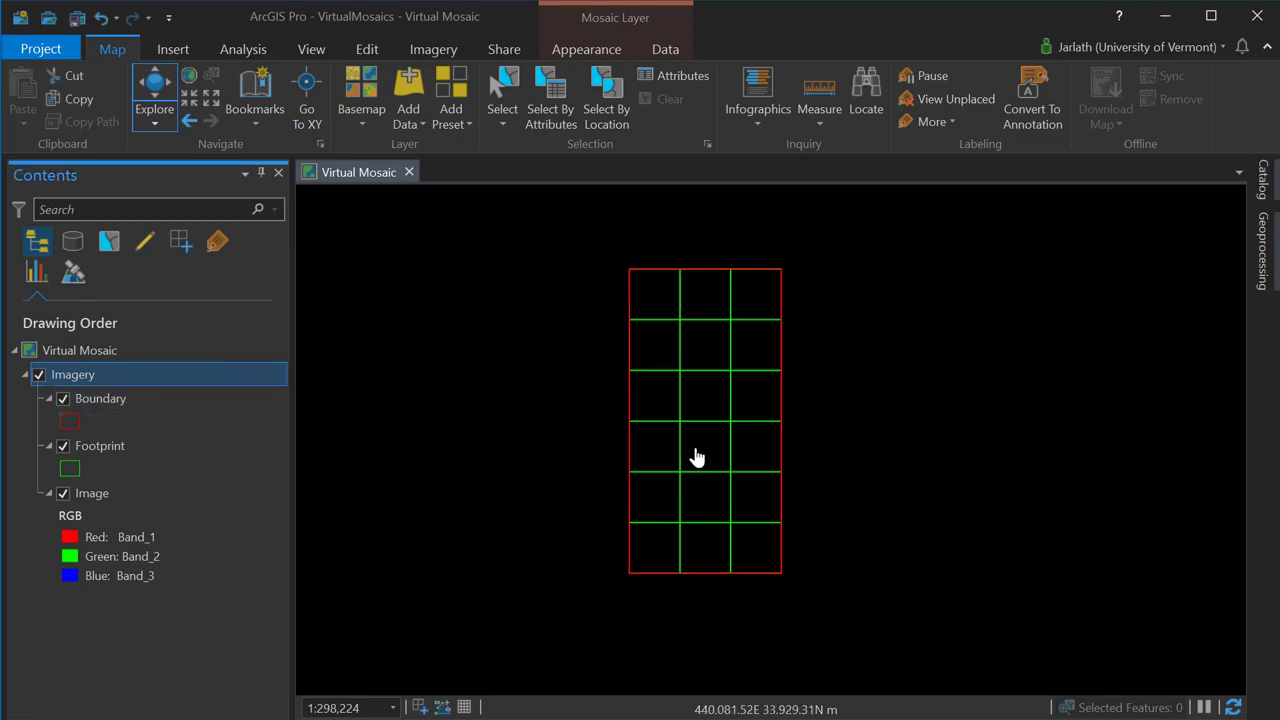
scroll(708, 457, up, 5)
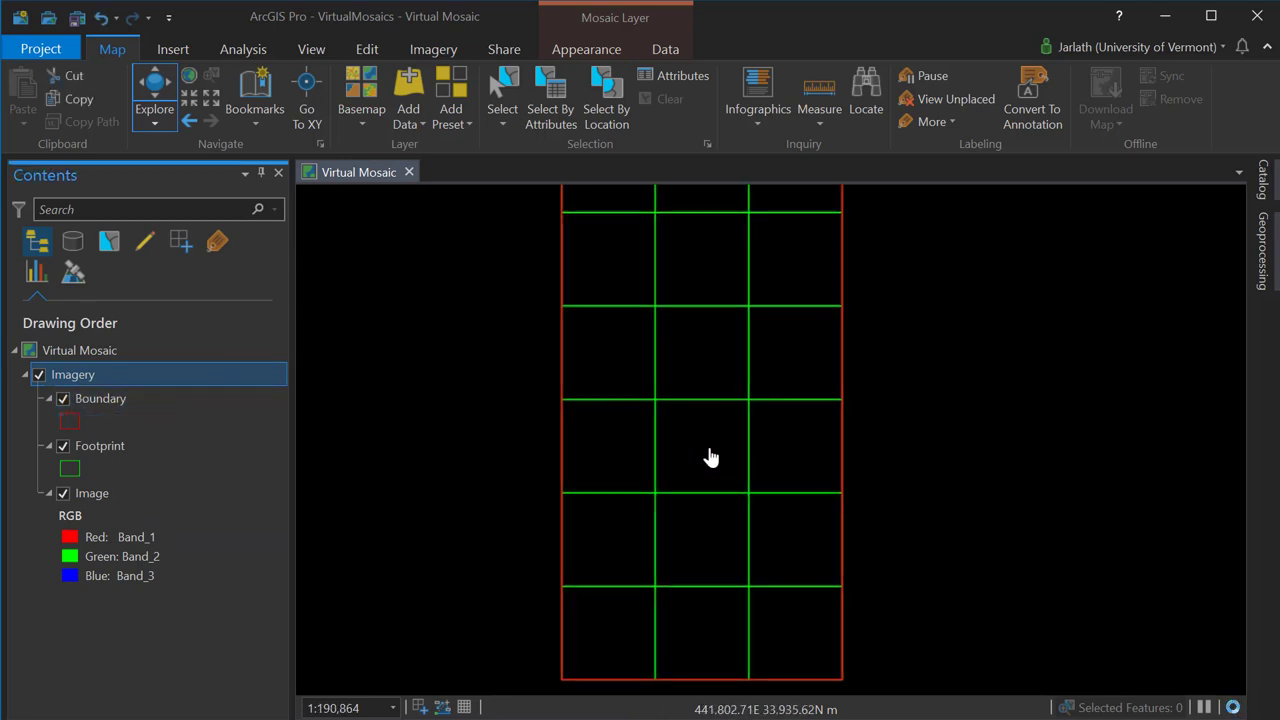
scroll(708, 457, up, 2)
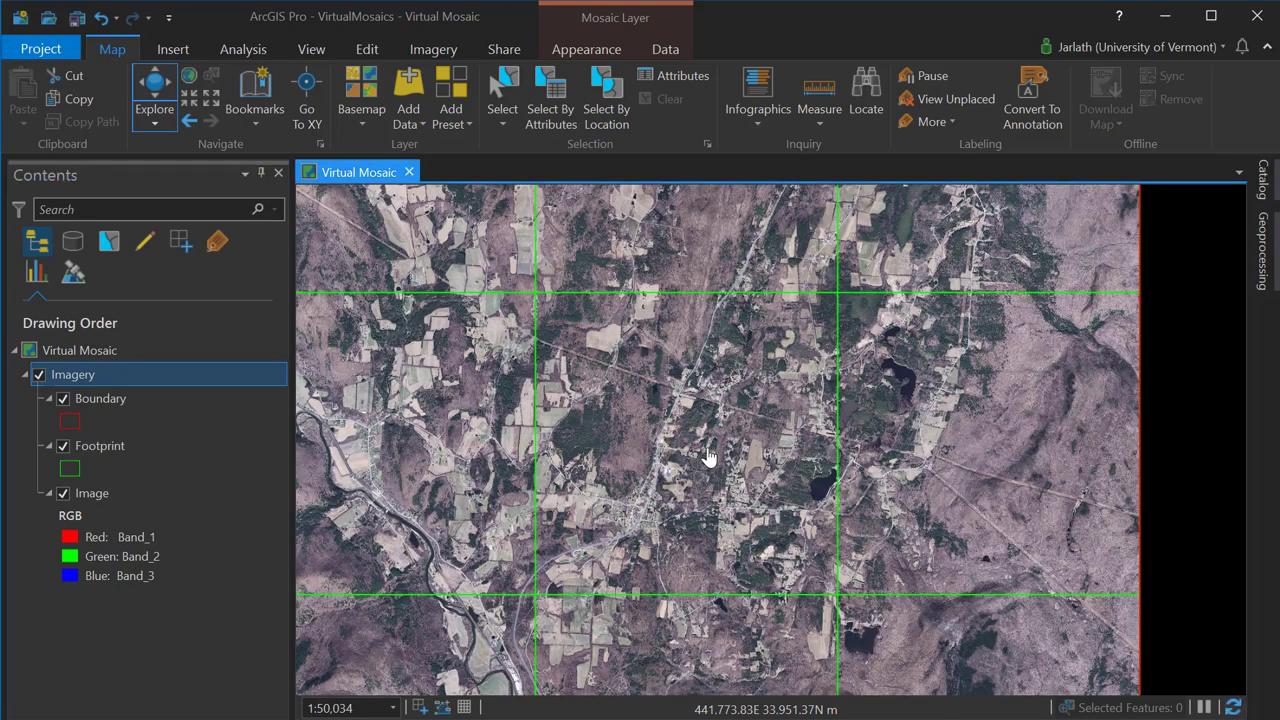
drag(708, 457, 760, 452)
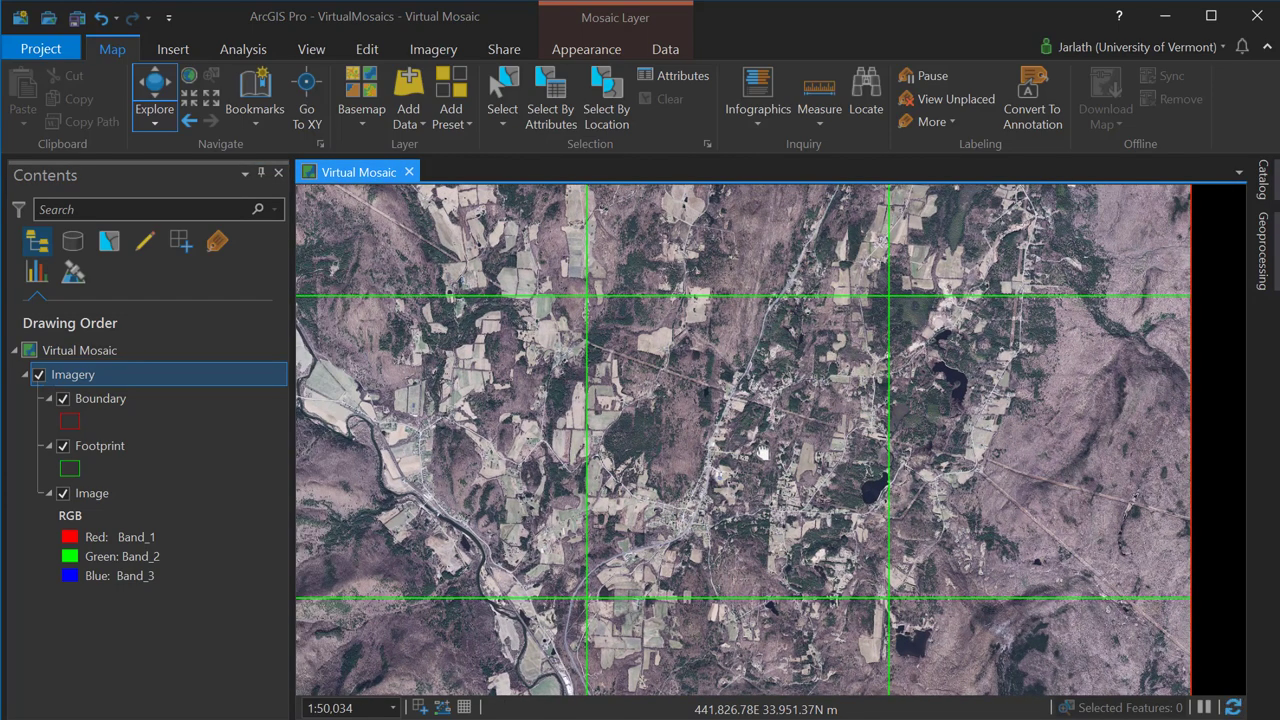
drag(762, 453, 812, 630)
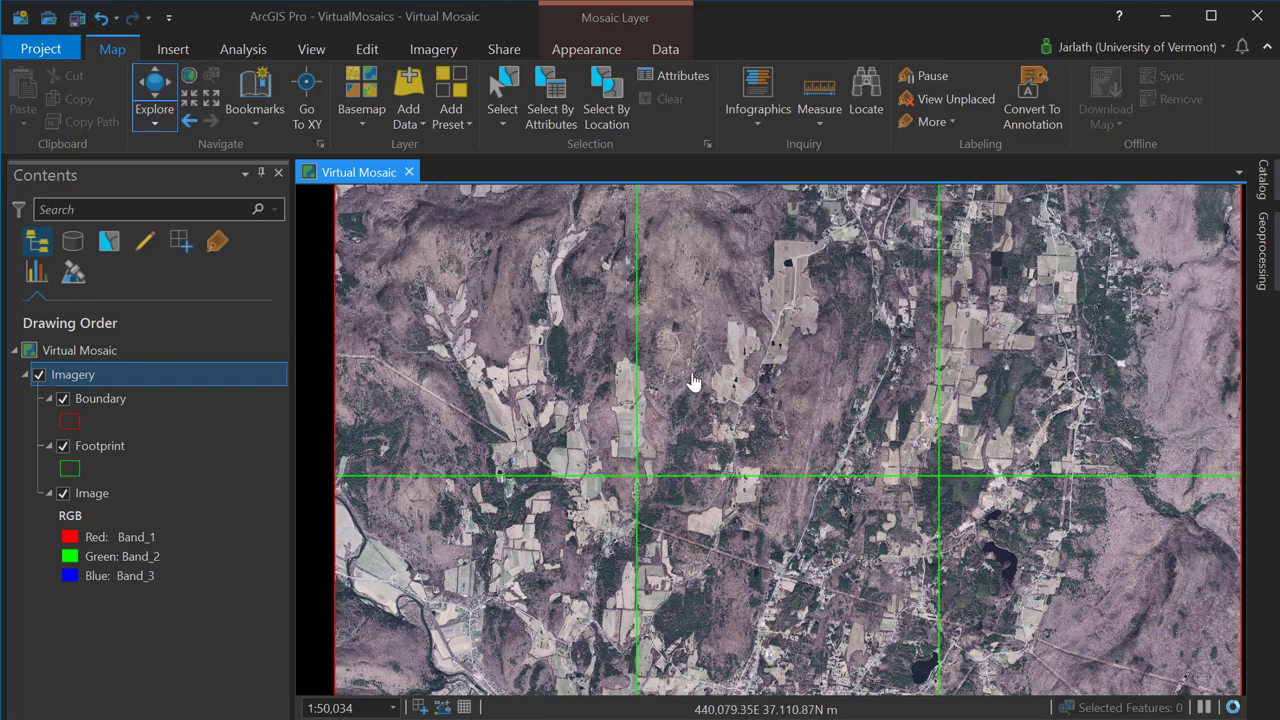
drag(693, 382, 531, 571)
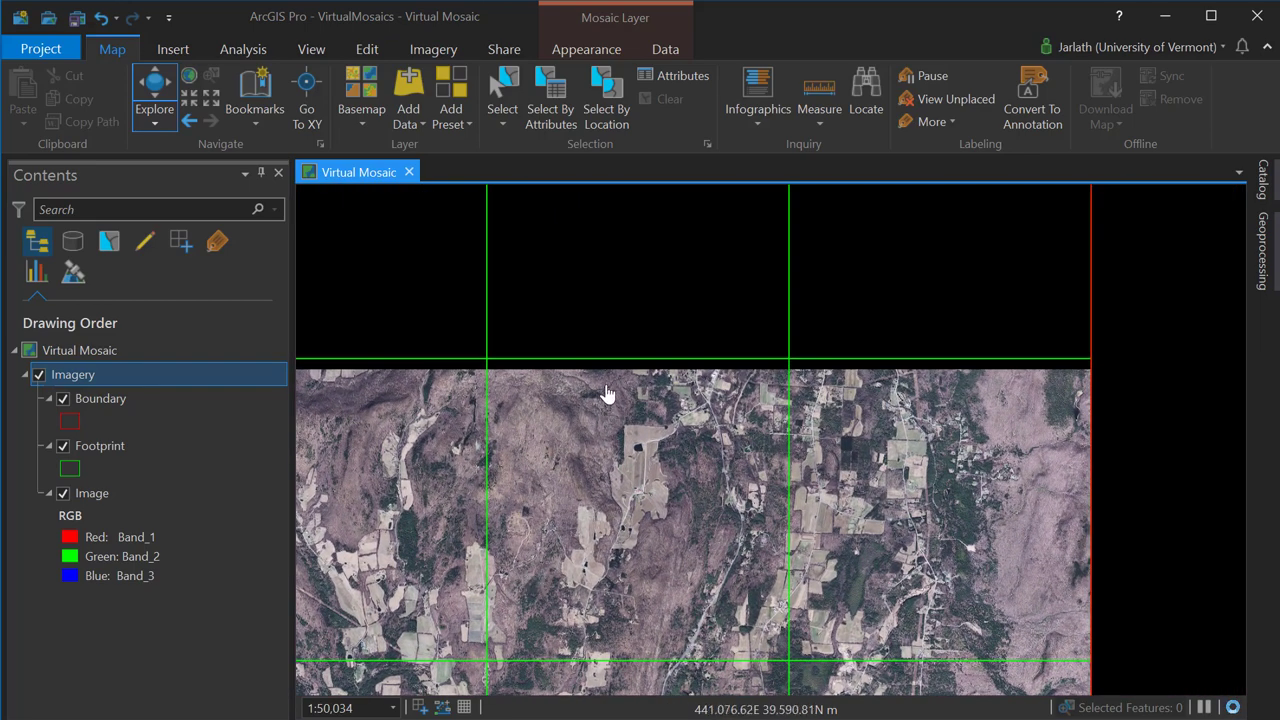
drag(610, 371, 706, 511)
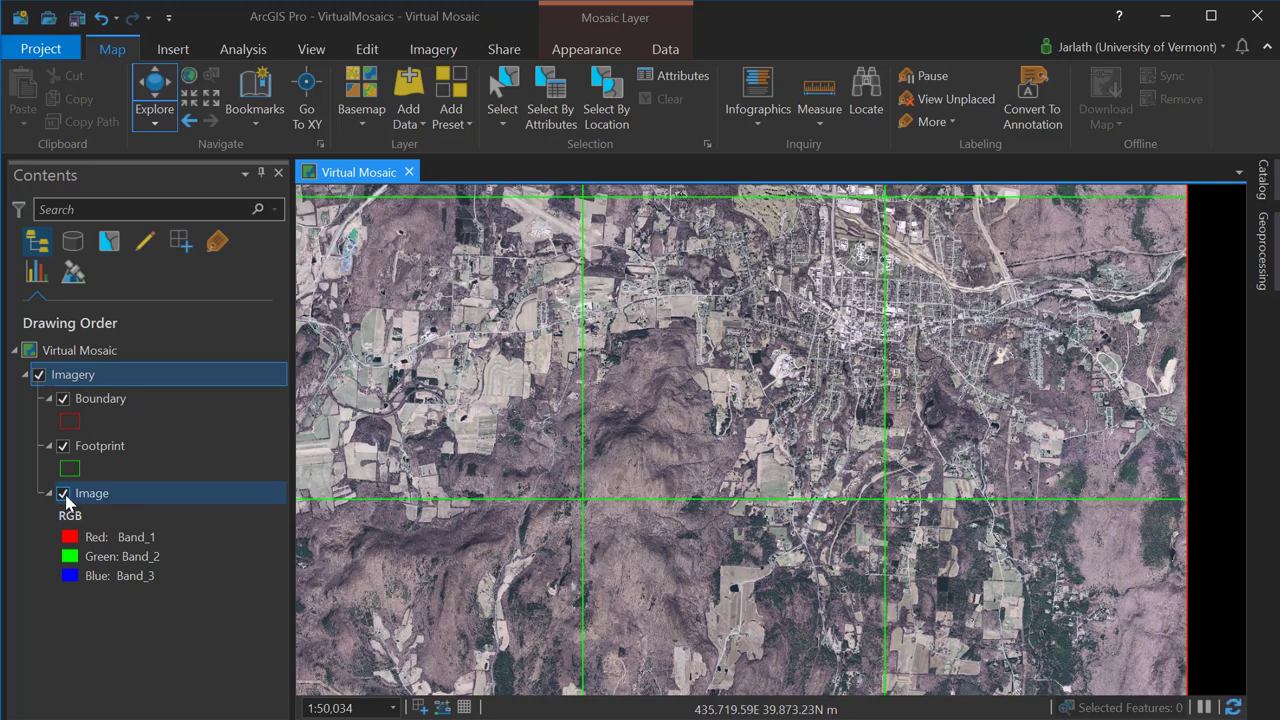
Toggle the Image layer off and on, then pan to the mosaic's southern edge.
click(64, 494)
click(66, 496)
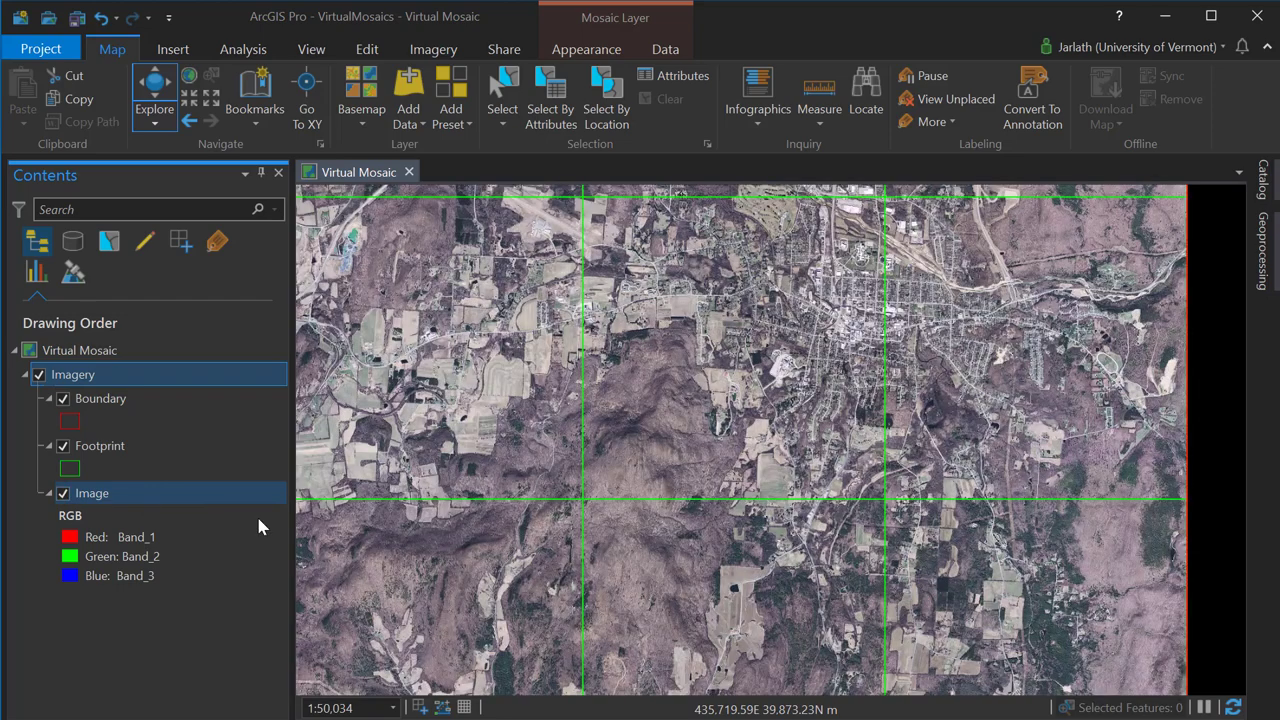
drag(638, 283, 633, 329)
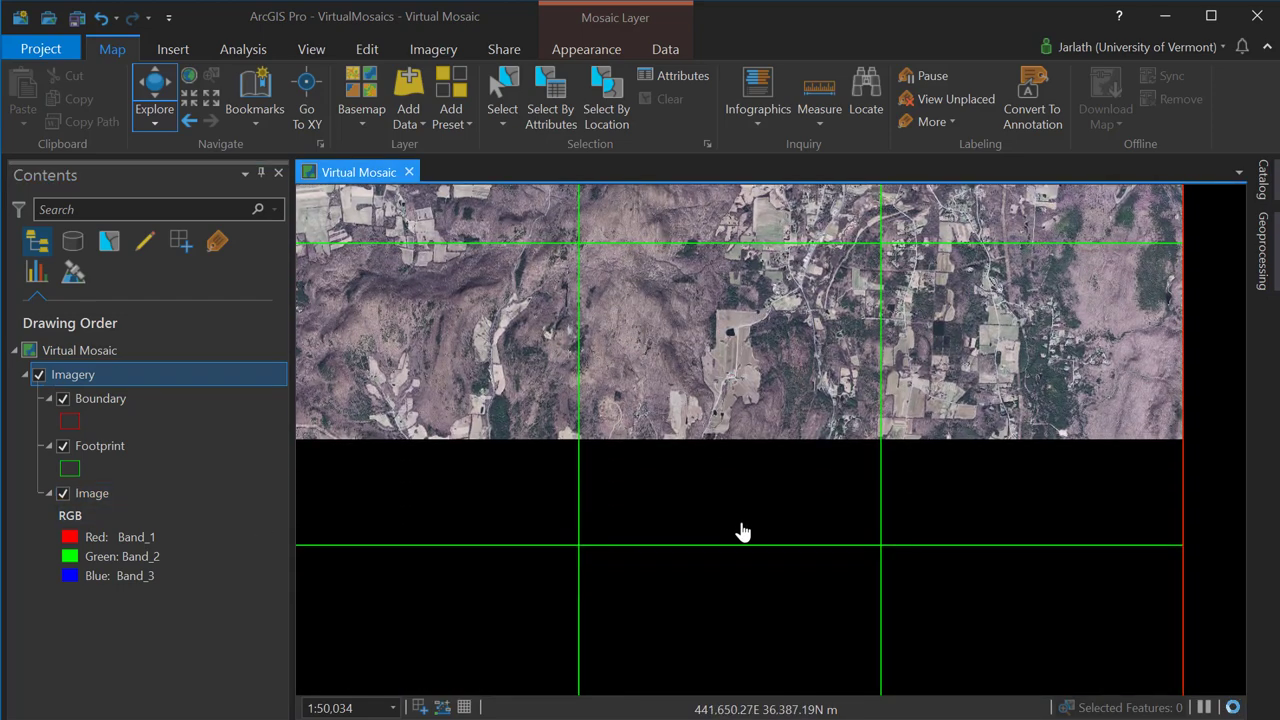
drag(756, 505, 828, 276)
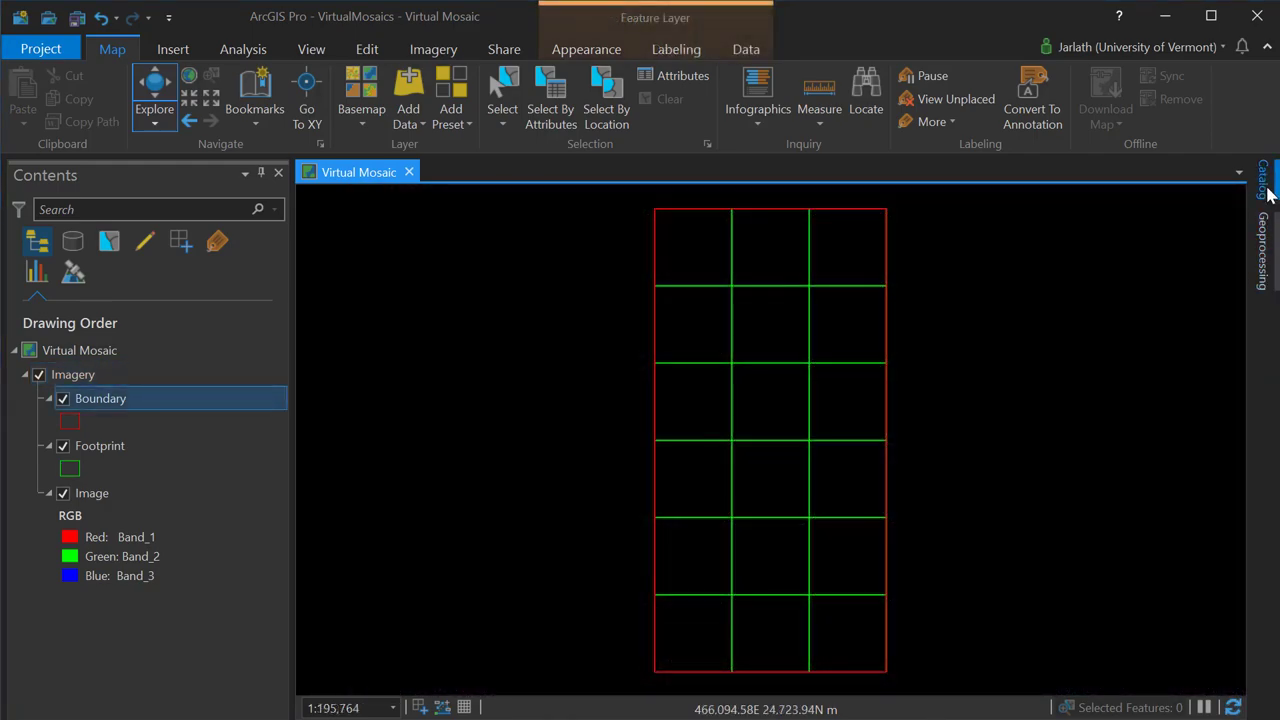
From the Catalog, open Optimize > Build Overviews for the Imagery mosaic dataset.
click(1265, 188)
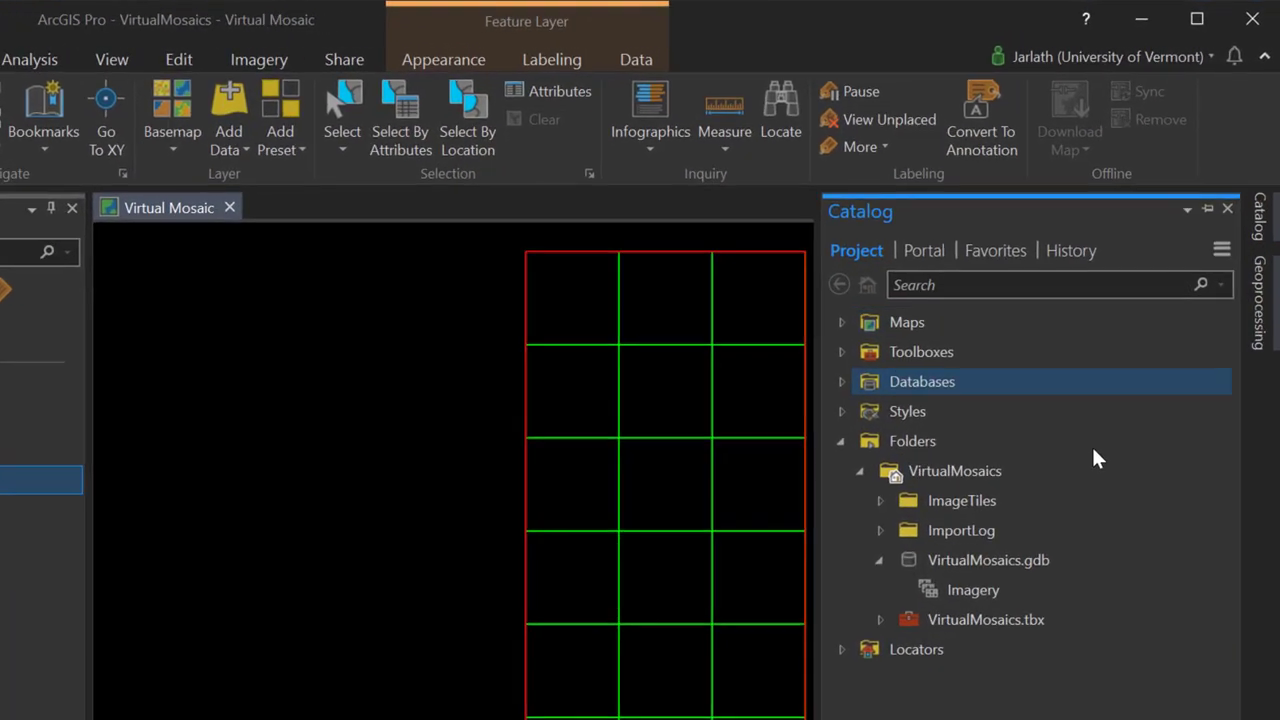
click(1011, 484)
right_click(931, 635)
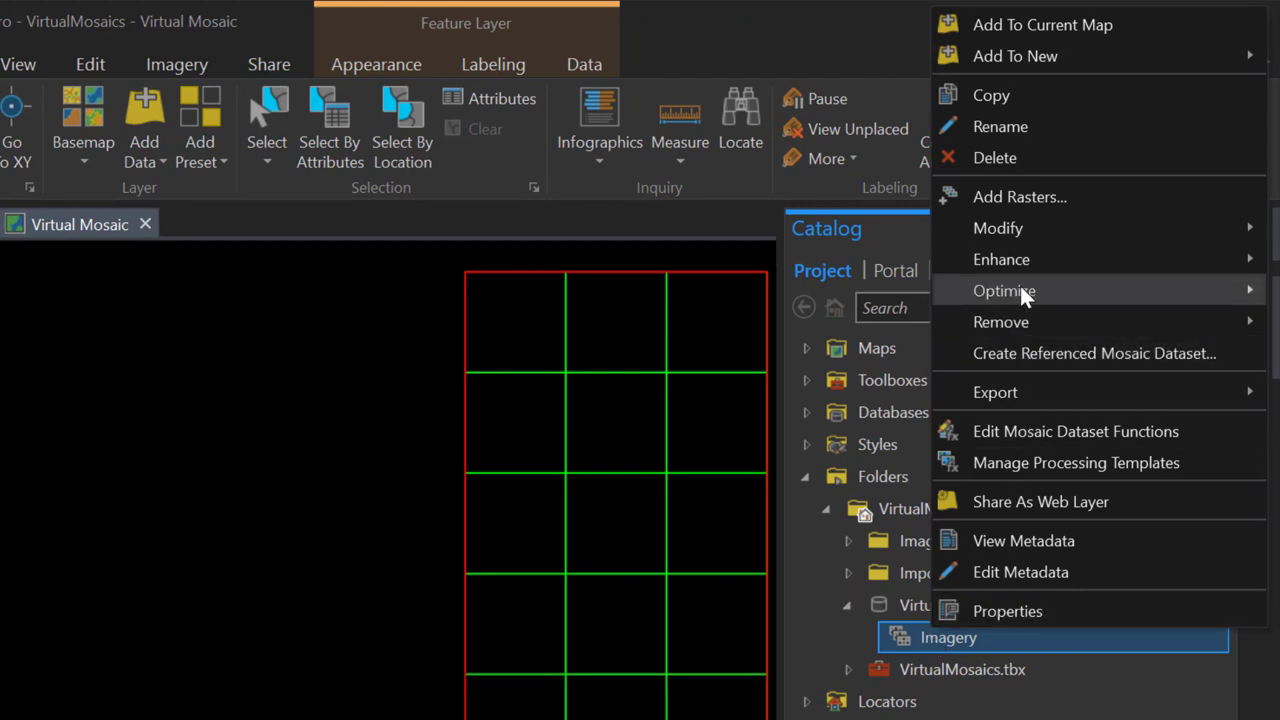
mouse_move(1021, 289)
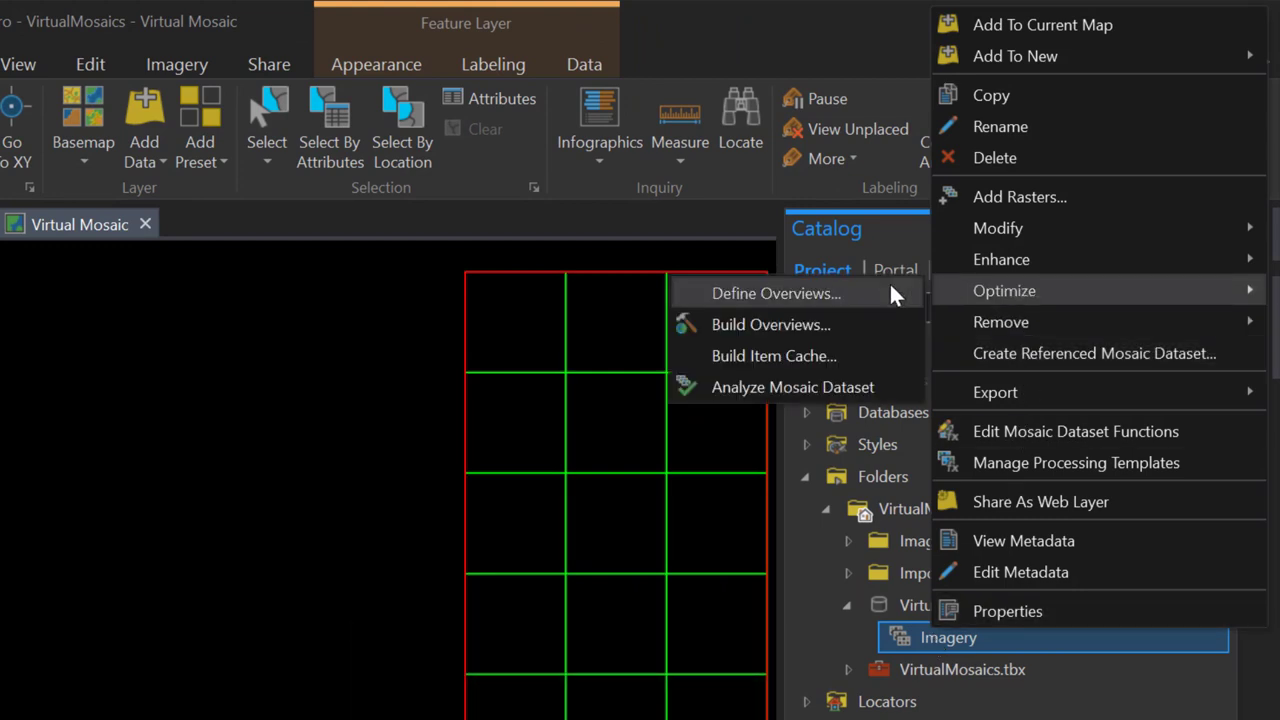
click(808, 322)
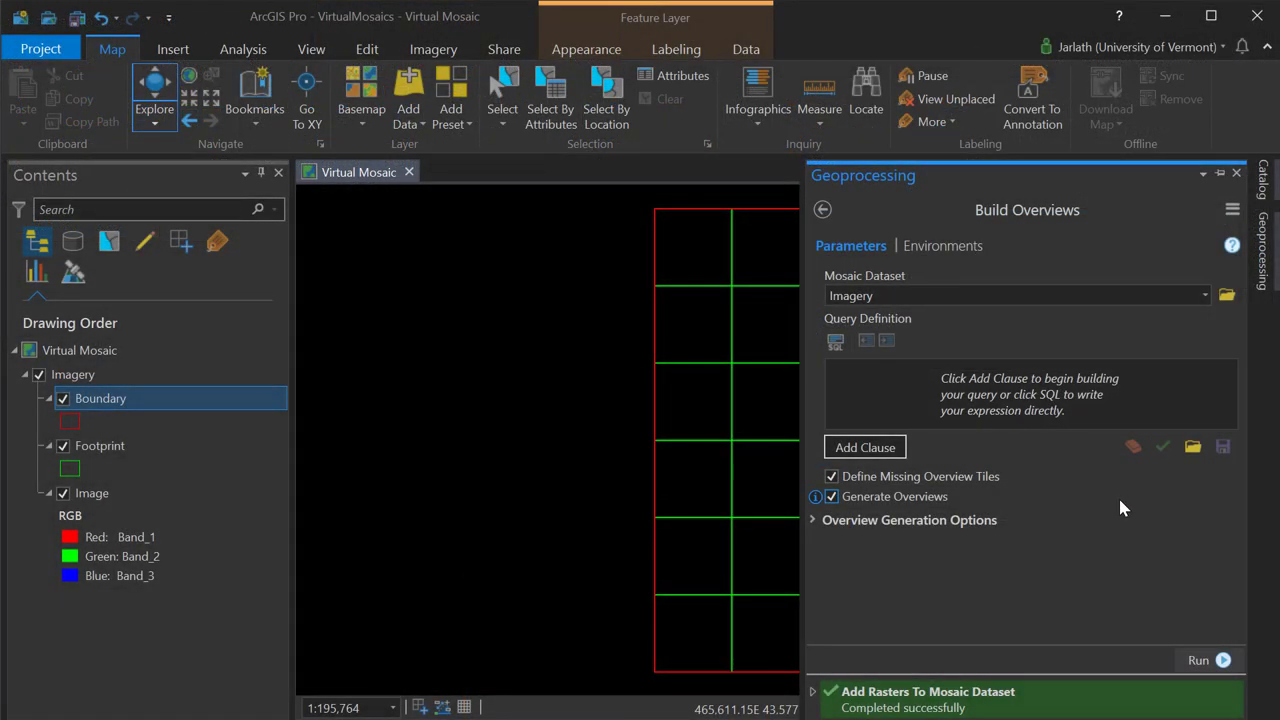
Run Build Overviews for the Imagery mosaic, then hide the Footprint layer.
click(1200, 658)
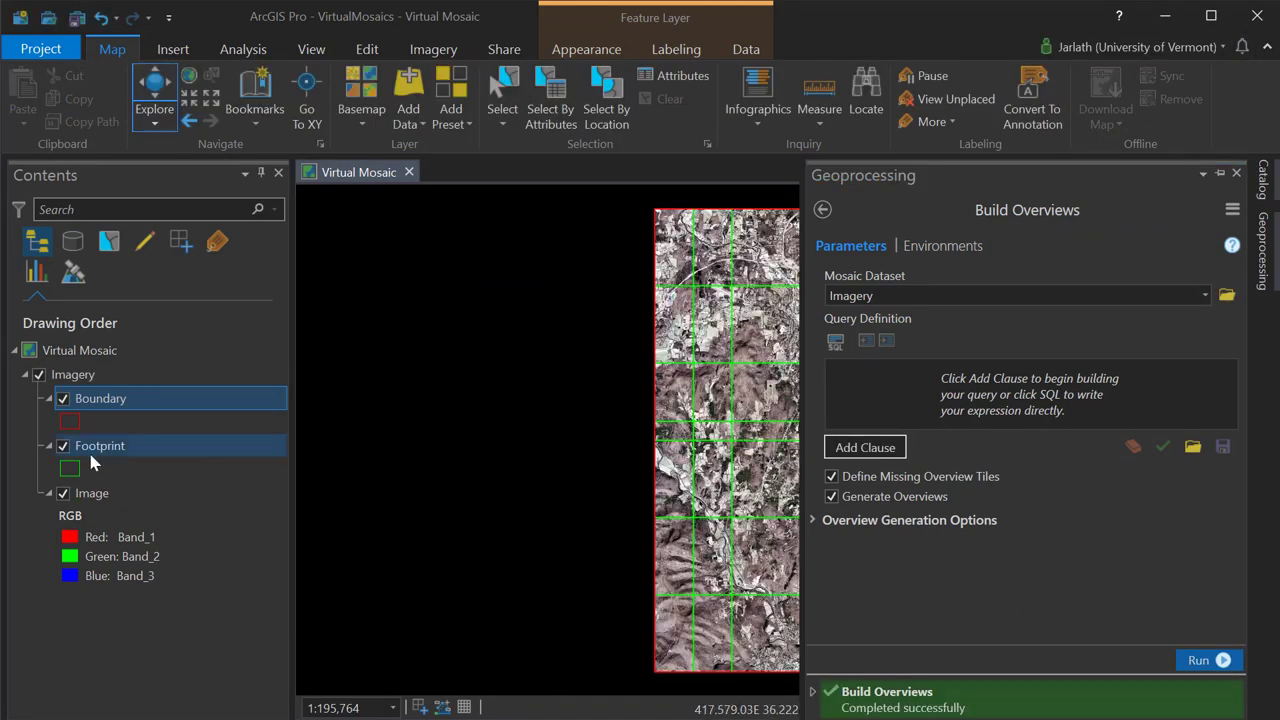
click(63, 446)
scroll(762, 445, down, 3)
scroll(762, 444, up, 8)
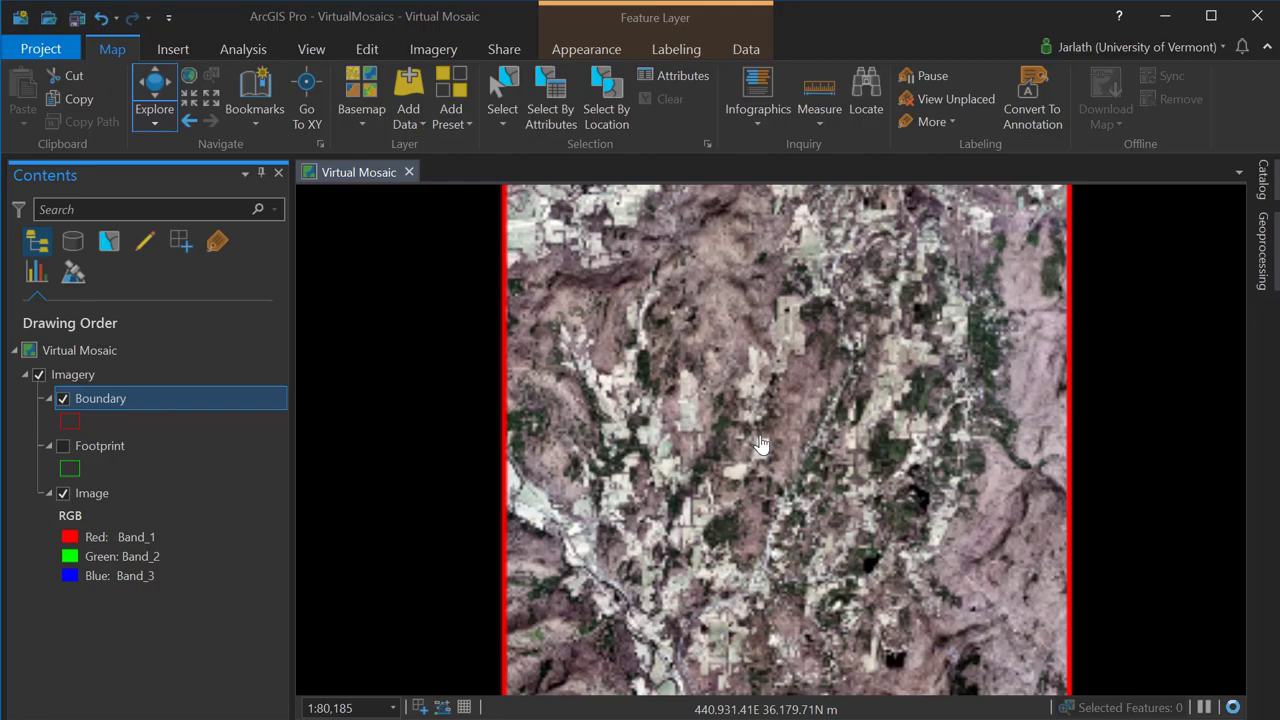
Zoom into the aerial imagery and select the Image layer in Contents.
scroll(760, 444, down, 4)
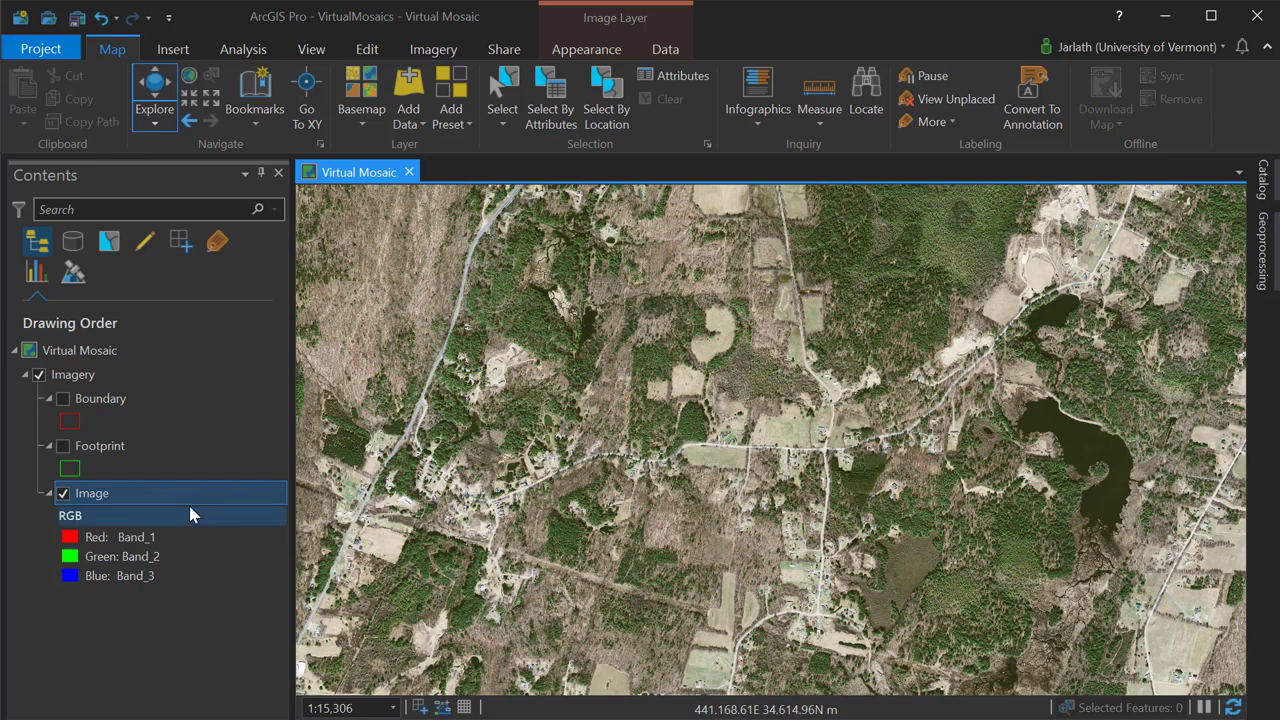
click(110, 500)
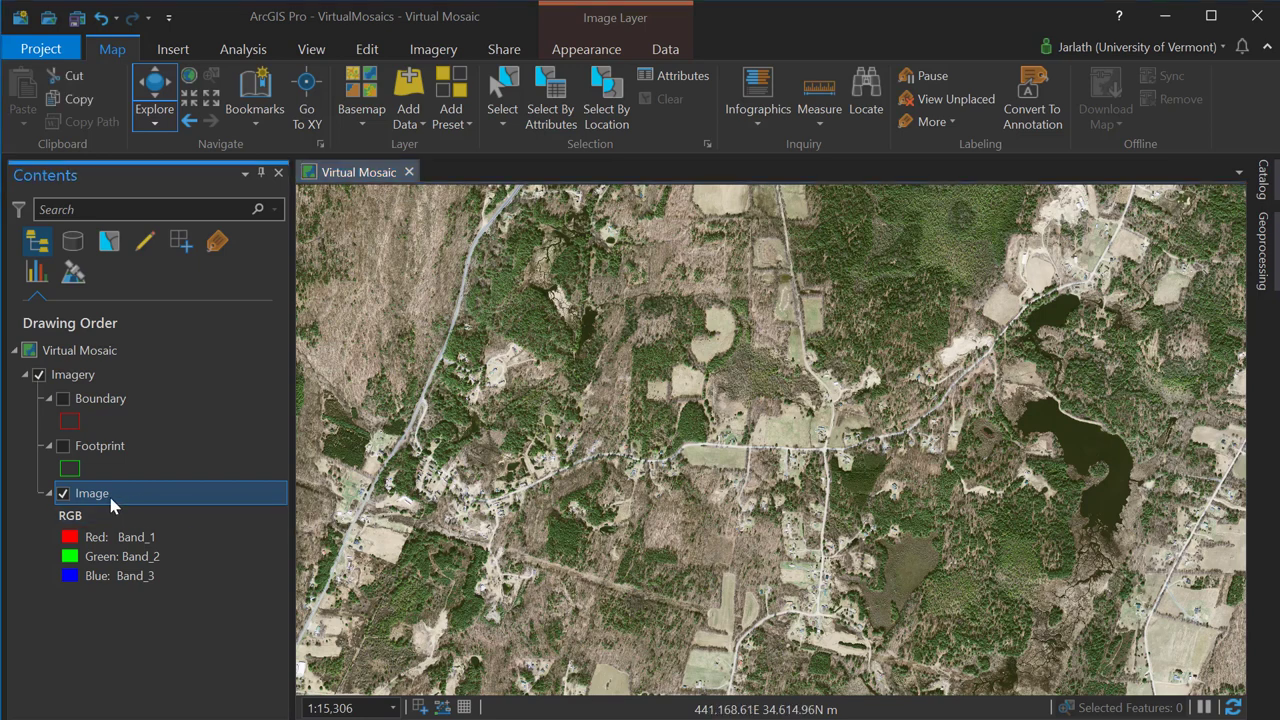
Try a Percent Clip stretch on the Image layer, then set its stretch type to None.
click(582, 50)
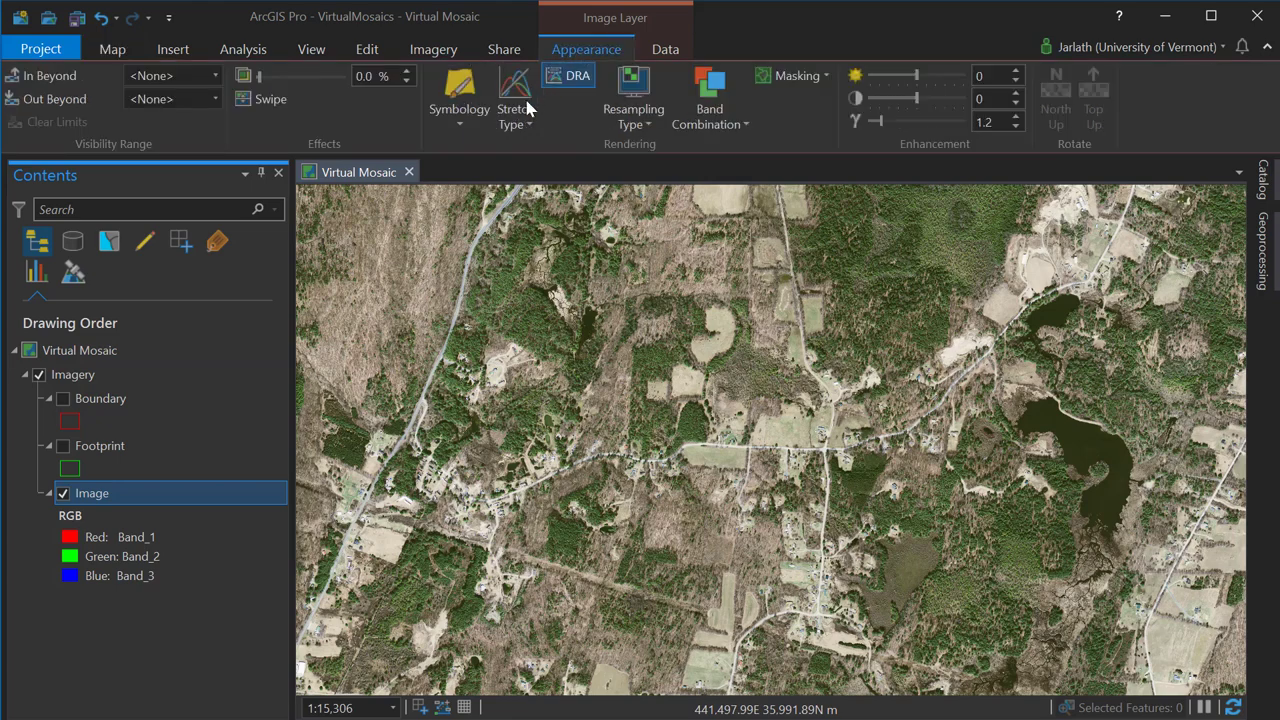
click(509, 125)
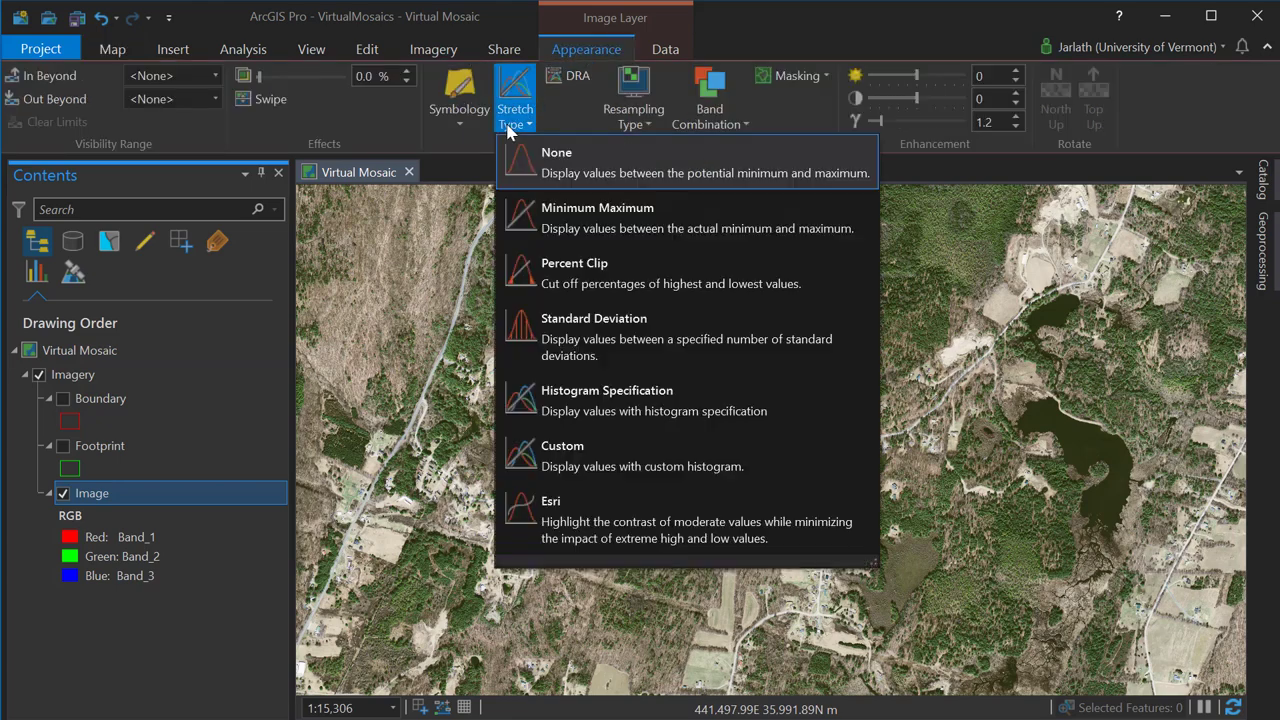
click(527, 277)
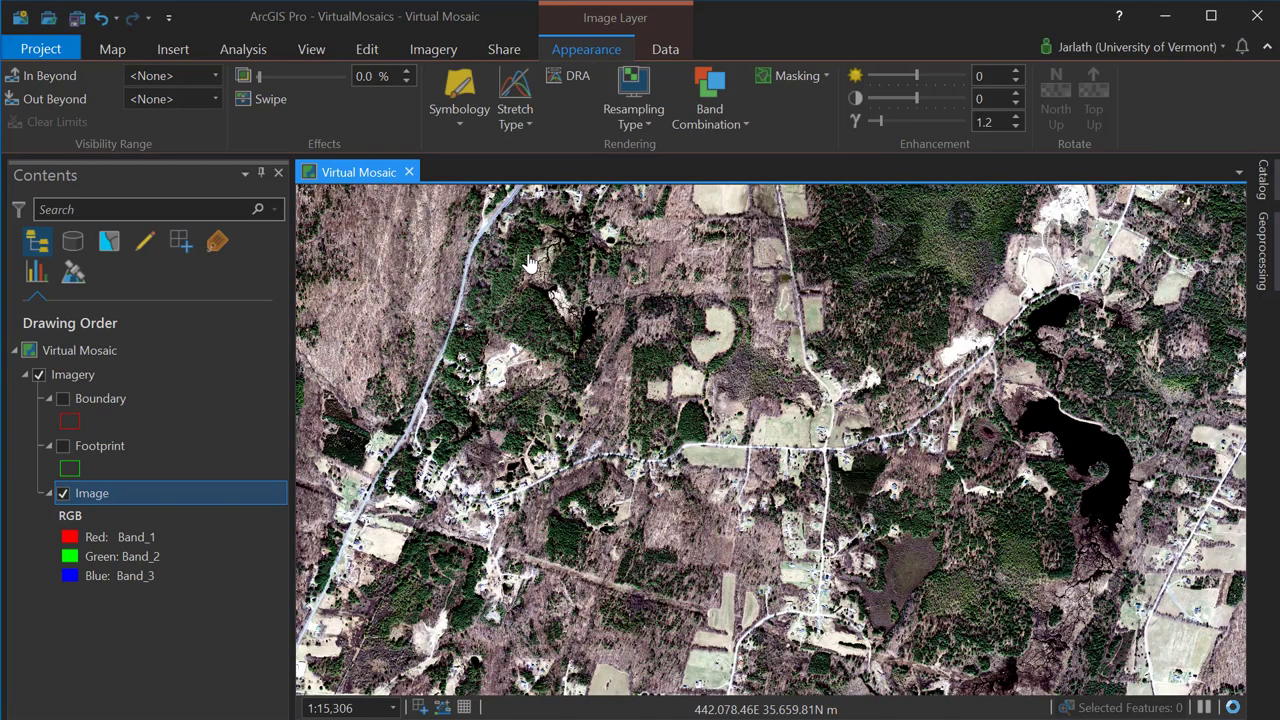
click(521, 121)
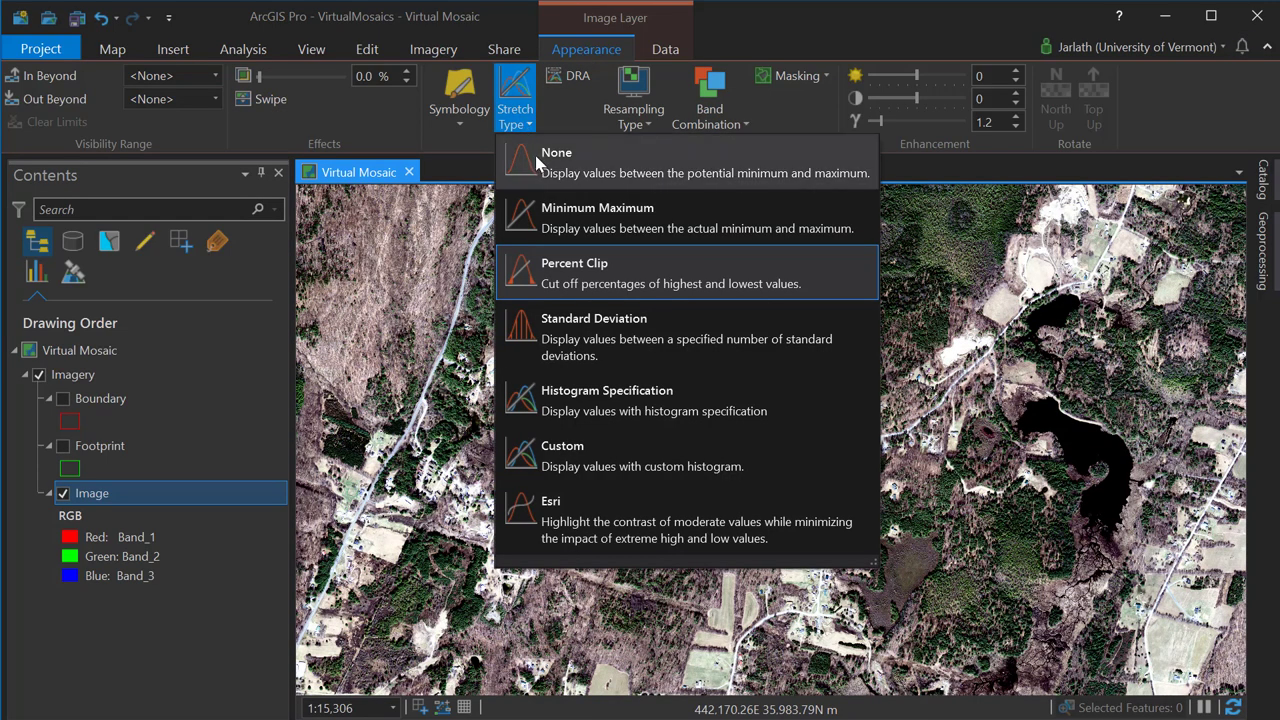
click(534, 151)
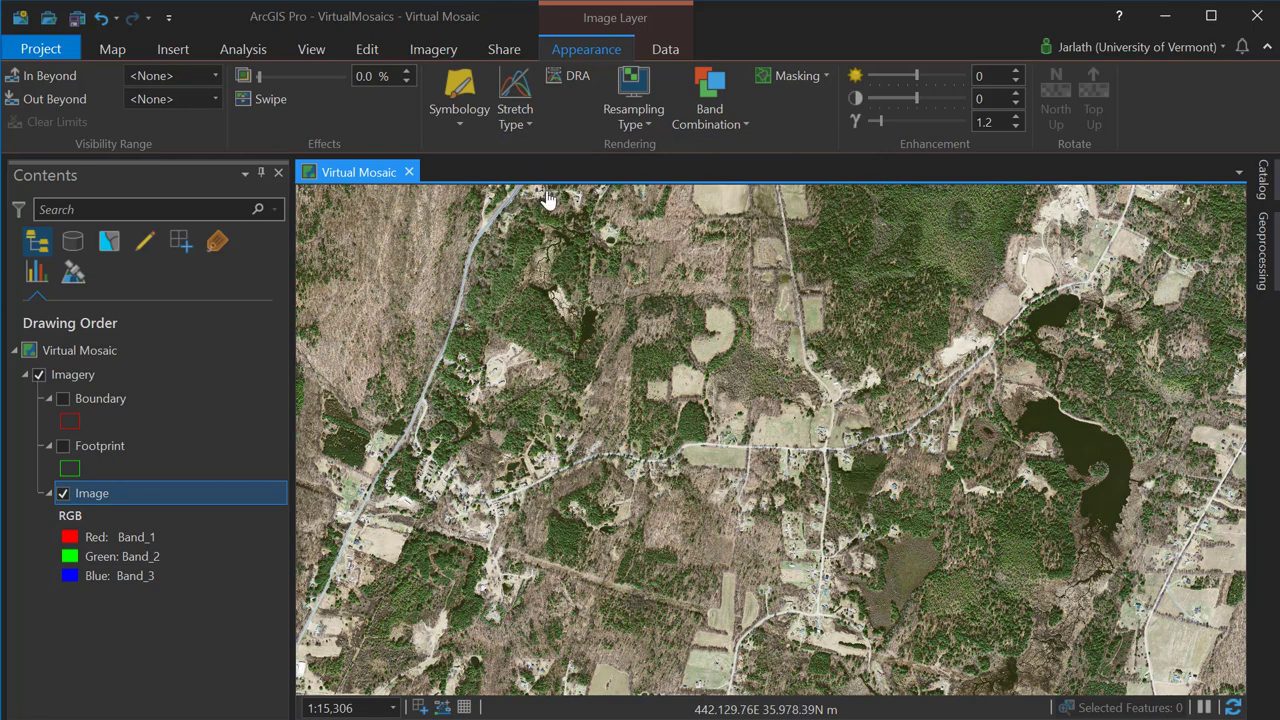
Apply the Color Infrared band combination (Band_4, Band_1, Band_2) and pan around the river imagery.
click(709, 110)
click(706, 203)
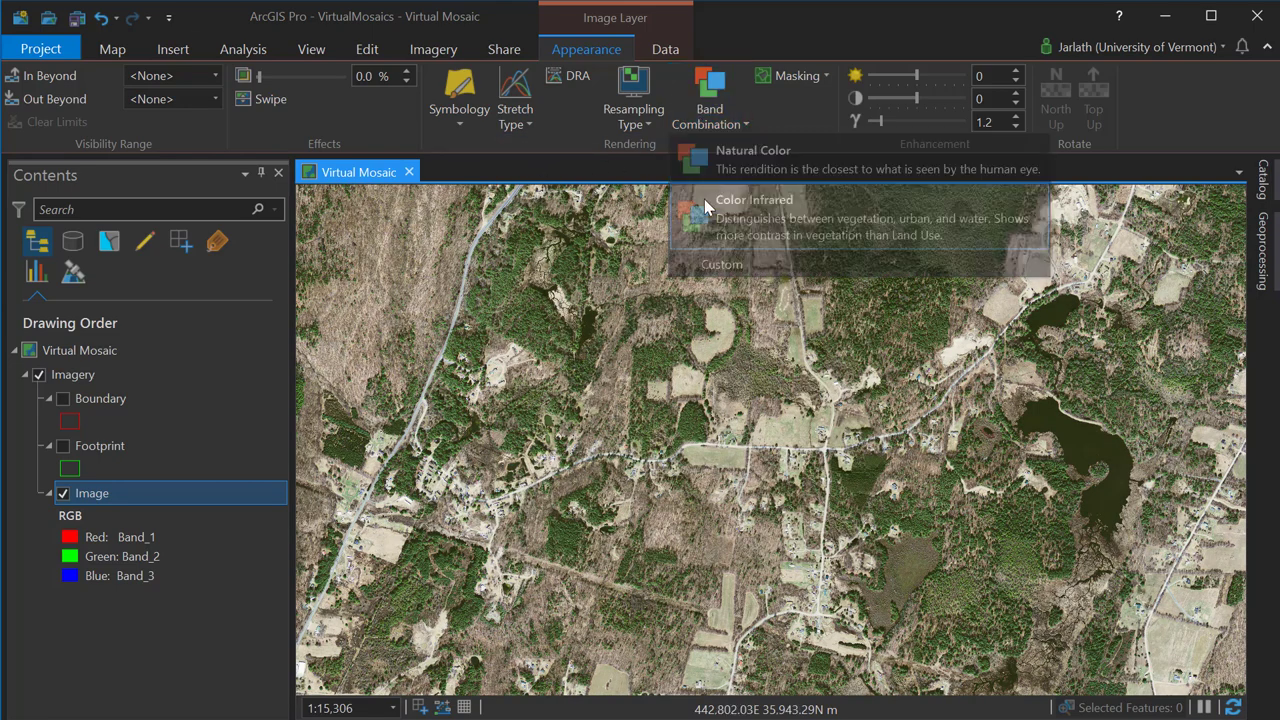
scroll(614, 451, down, 2)
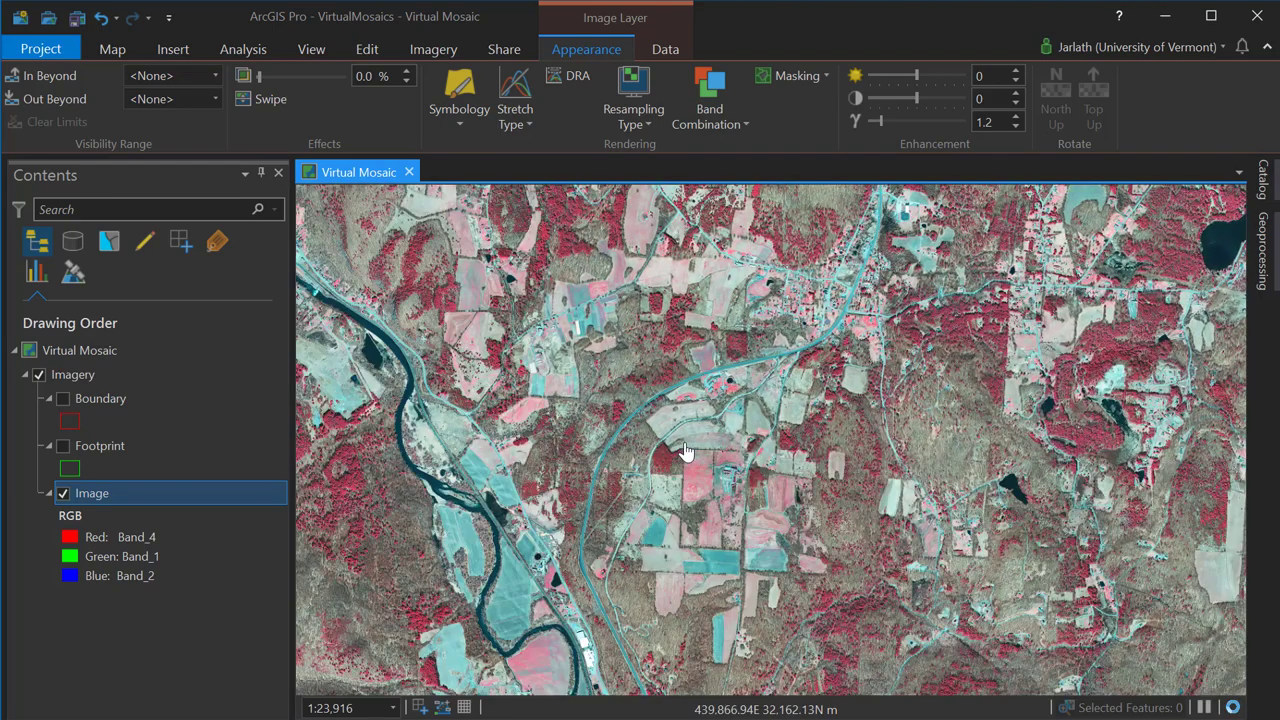
drag(690, 412, 768, 365)
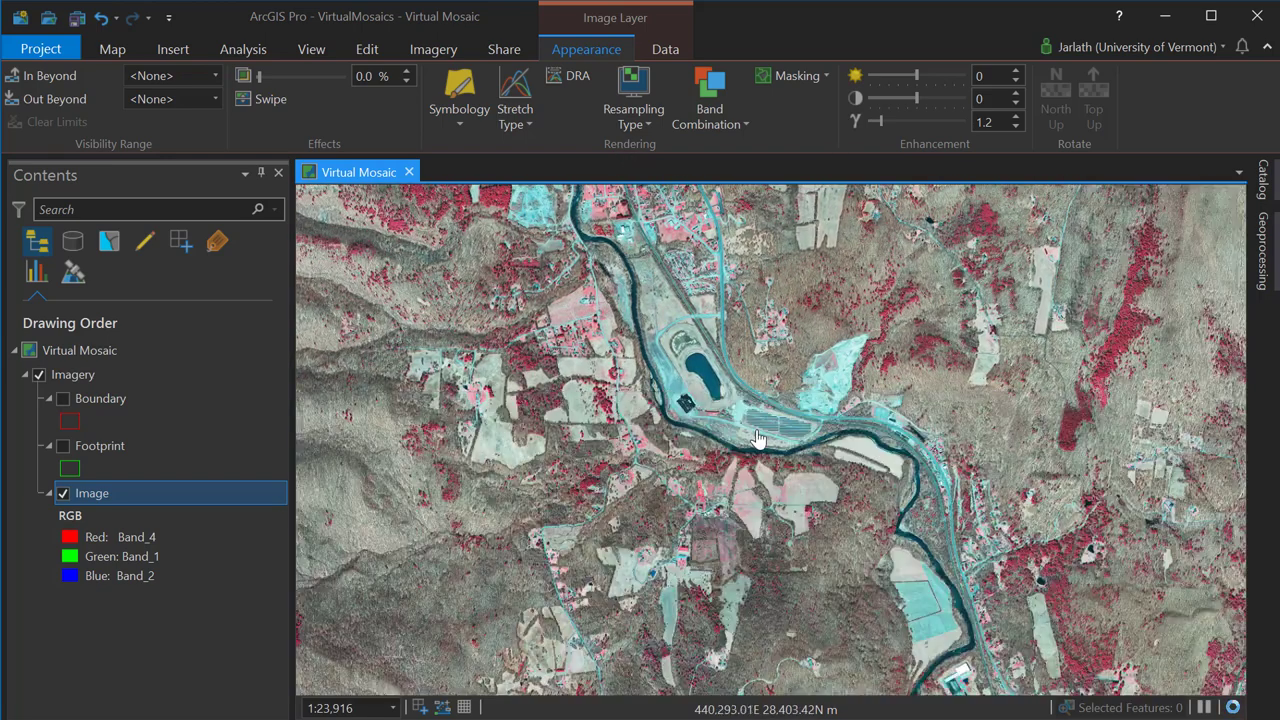
scroll(700, 325, up, 2)
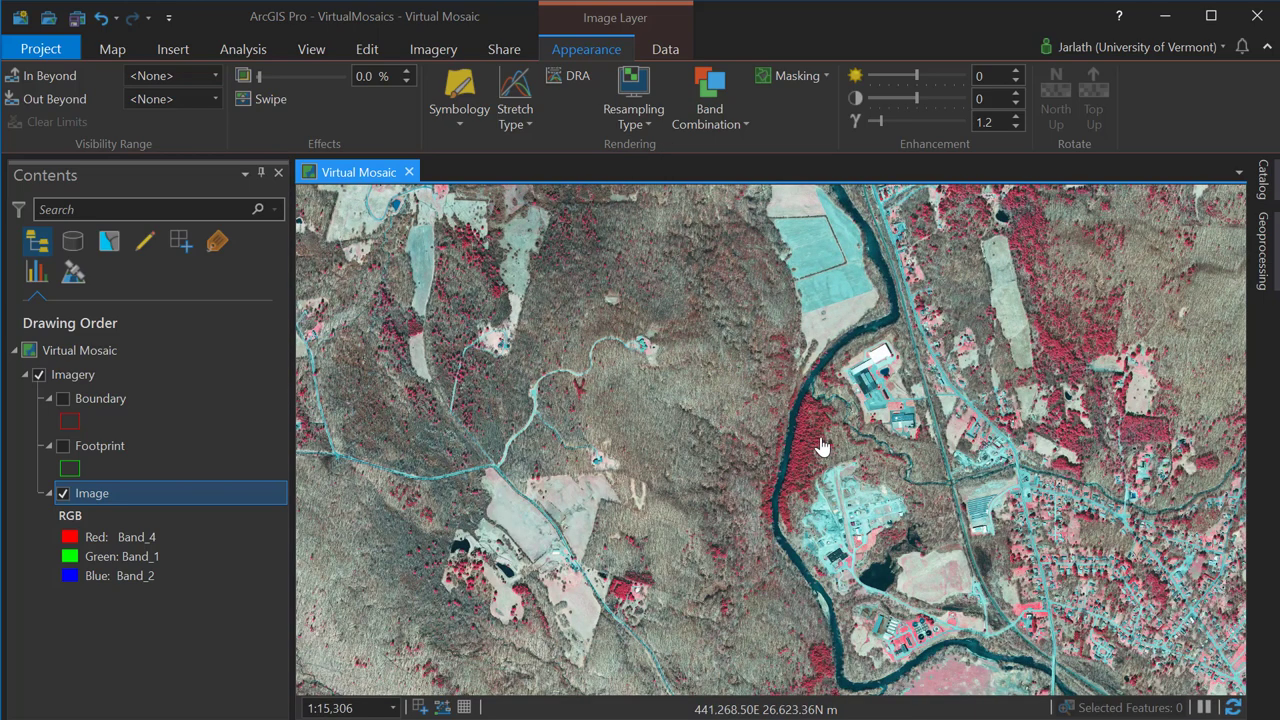
drag(823, 446, 520, 245)
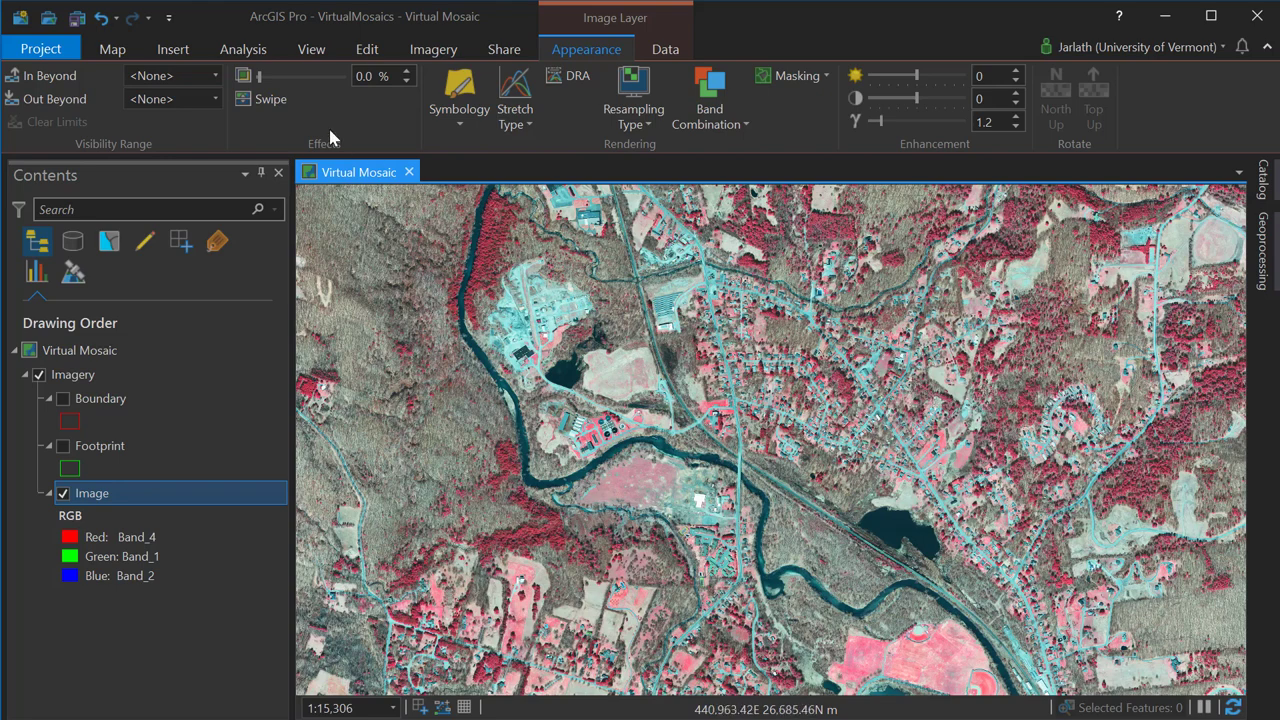
Create an NDVI Colorized layer from the Imagery mosaic with infrared band ID 4.
click(256, 56)
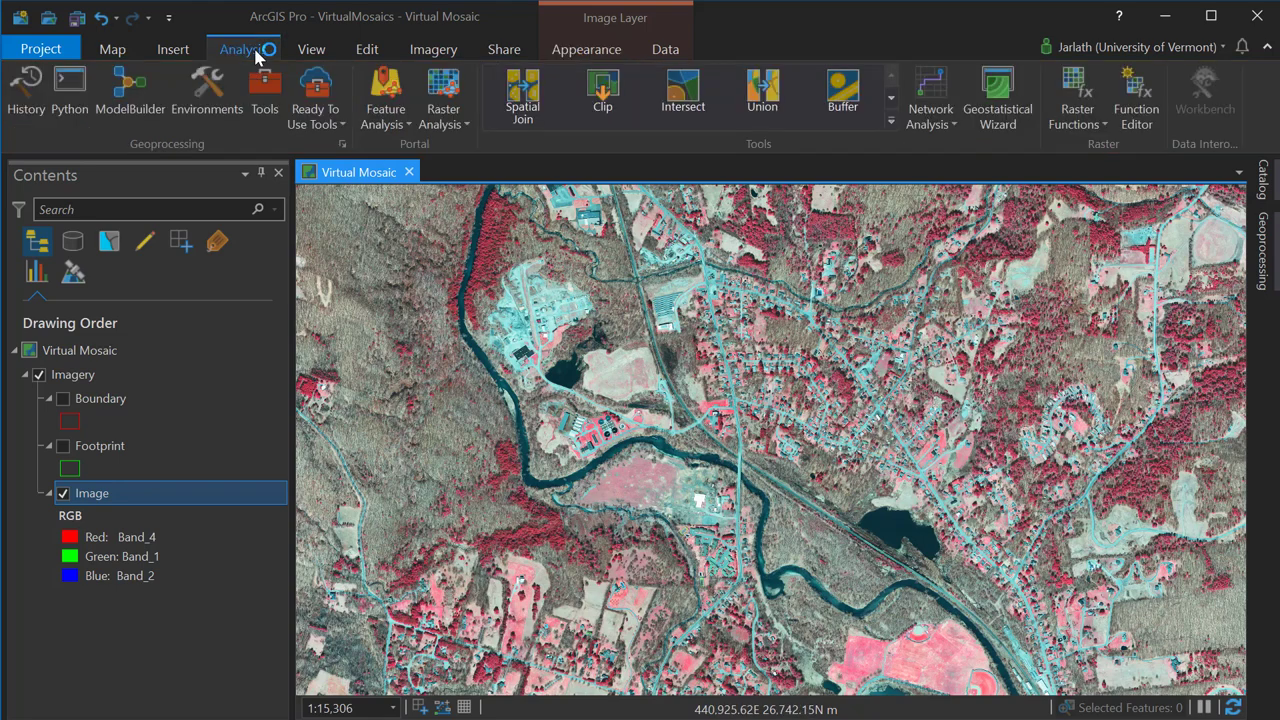
click(1078, 86)
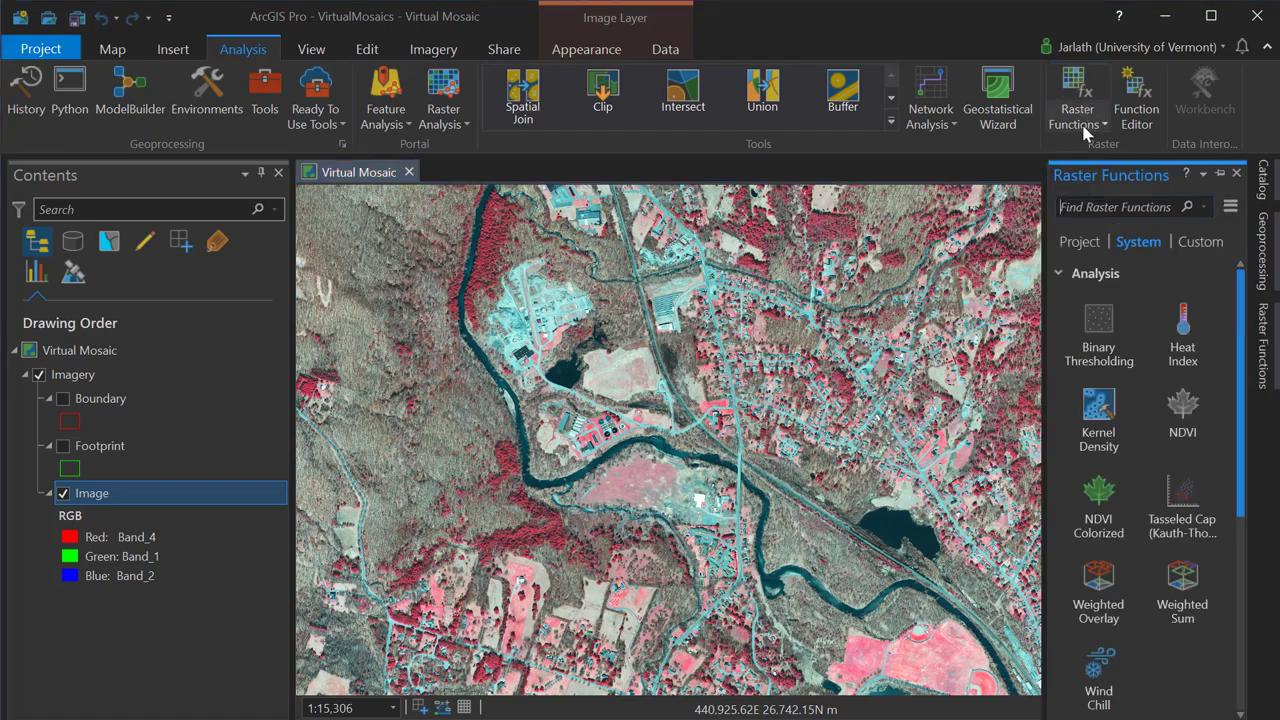
click(1099, 497)
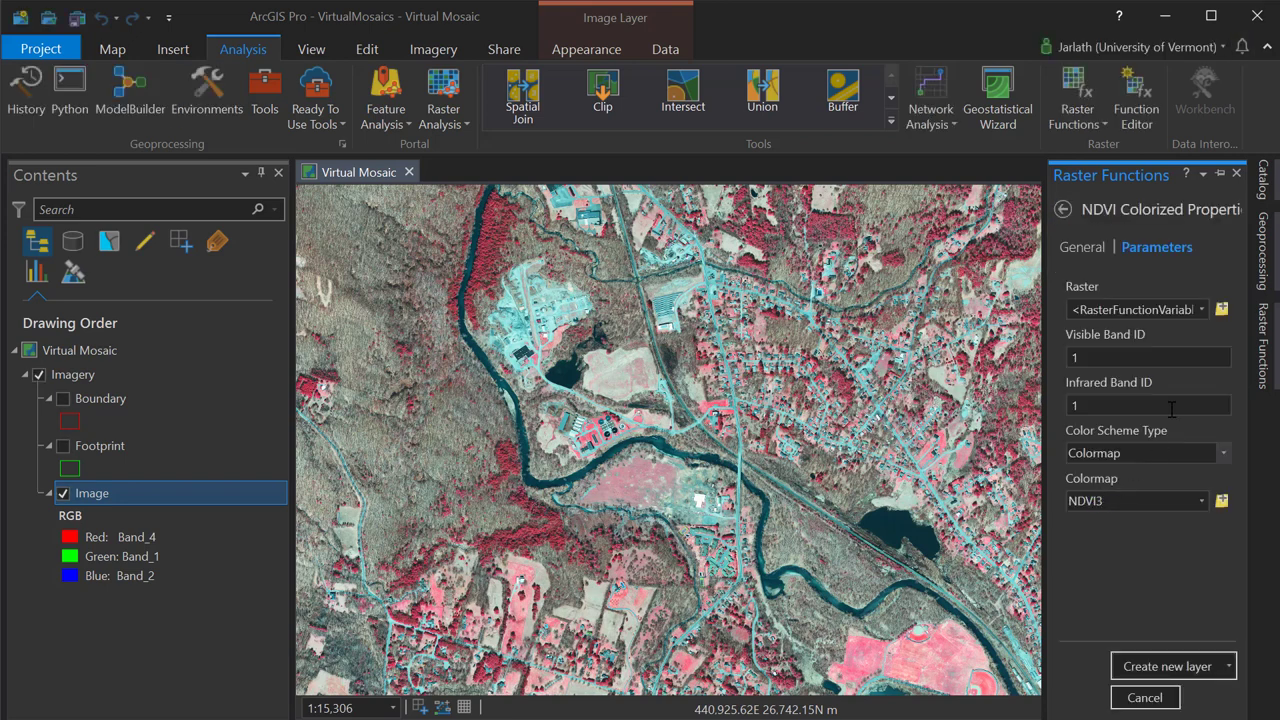
click(1202, 310)
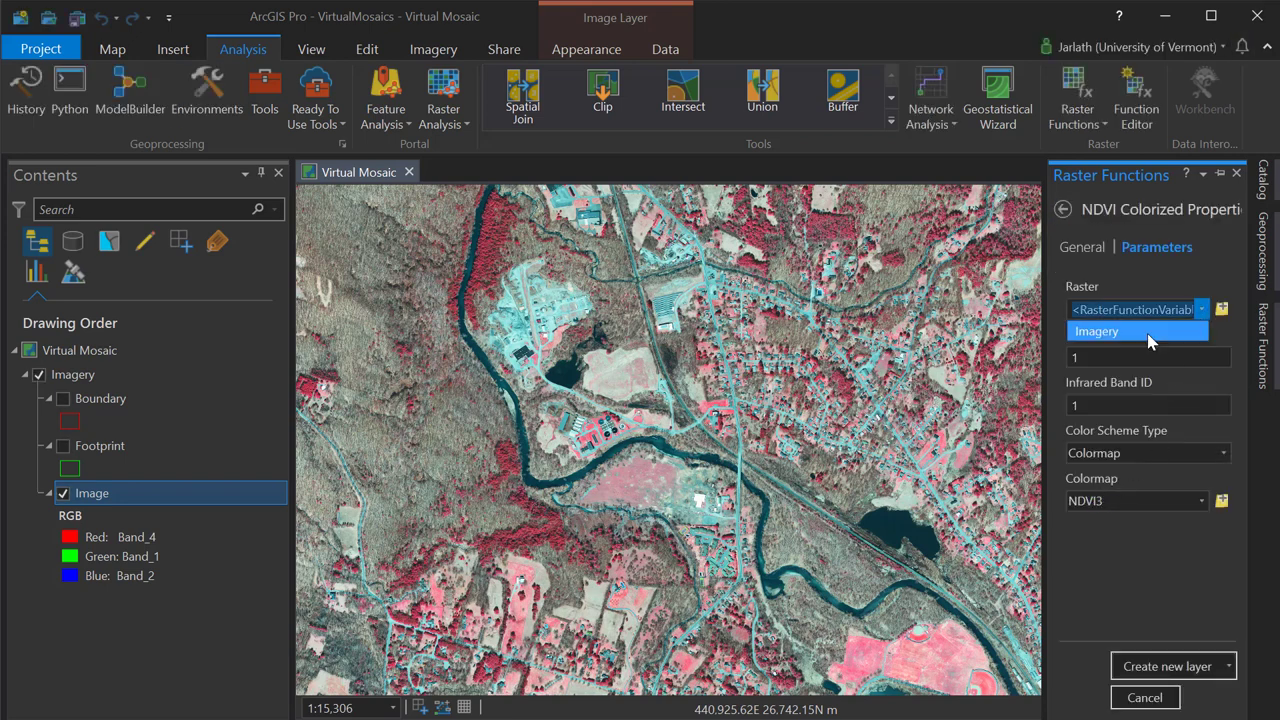
click(1100, 330)
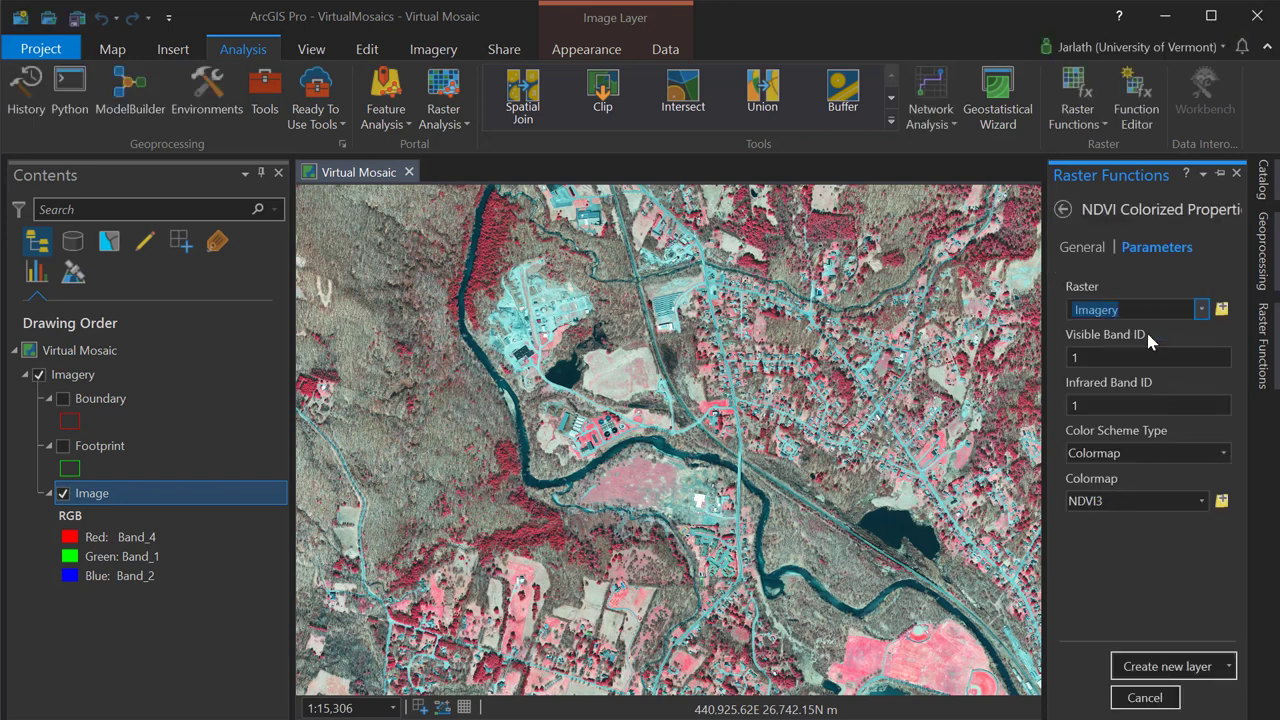
click(1086, 407)
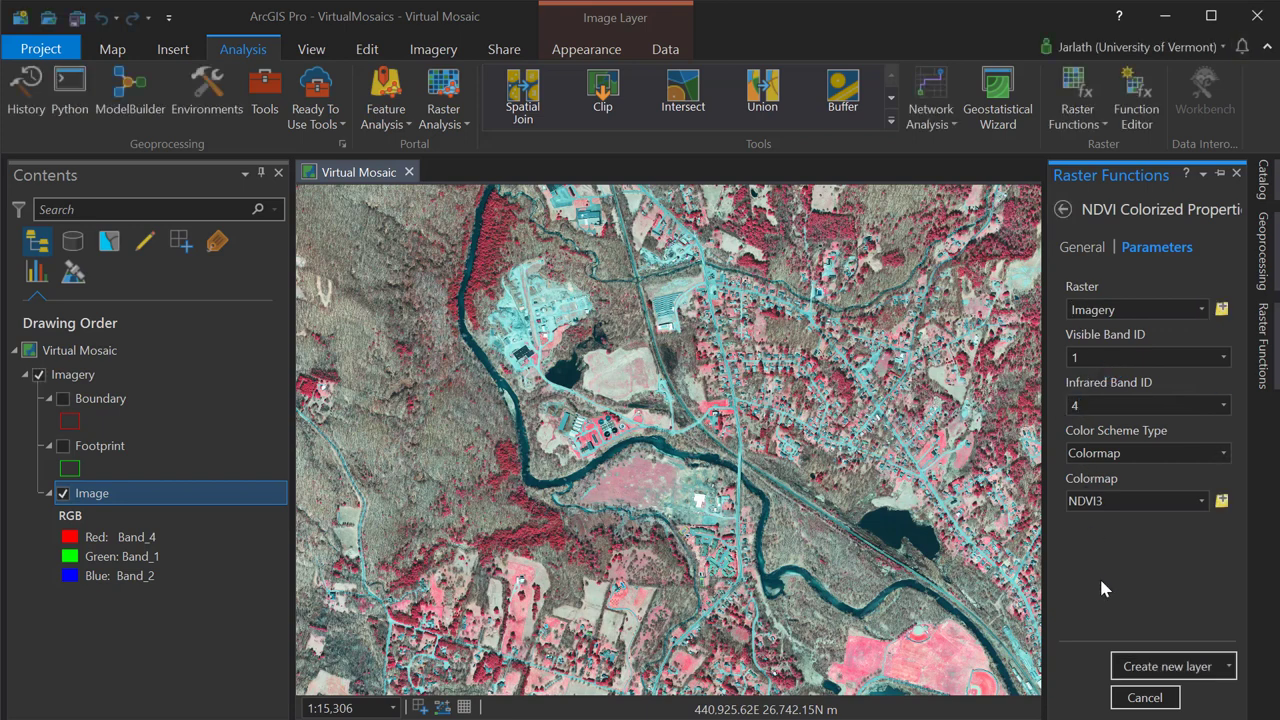
click(1145, 668)
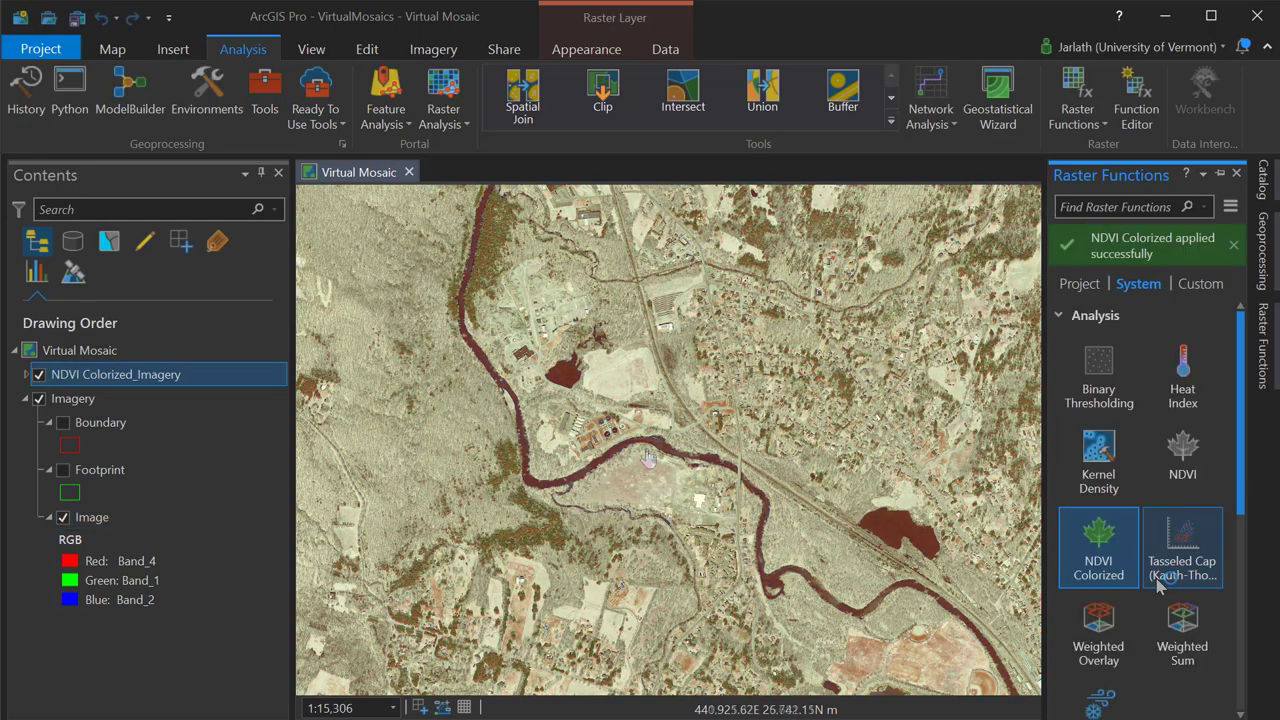
Pan the NDVI map along the river, then toggle NDVI Colorized_Imagery off and on to compare.
drag(623, 406, 511, 472)
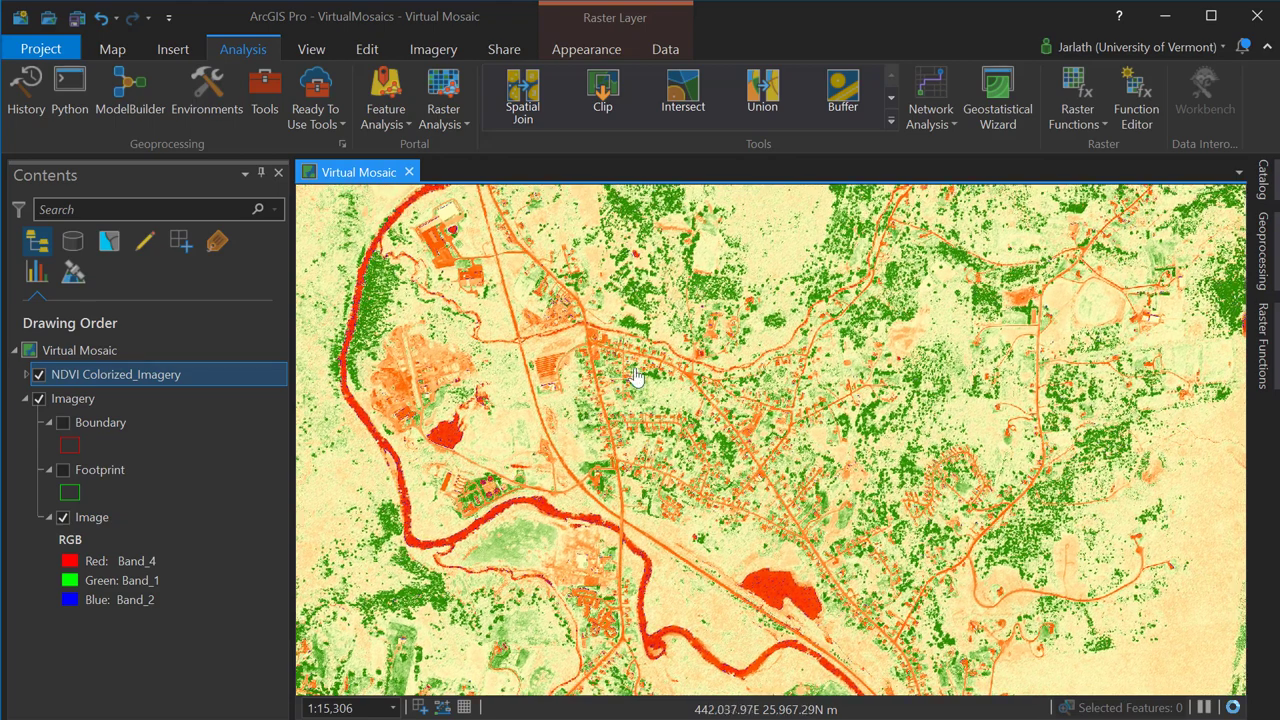
drag(635, 376, 590, 470)
drag(580, 354, 792, 506)
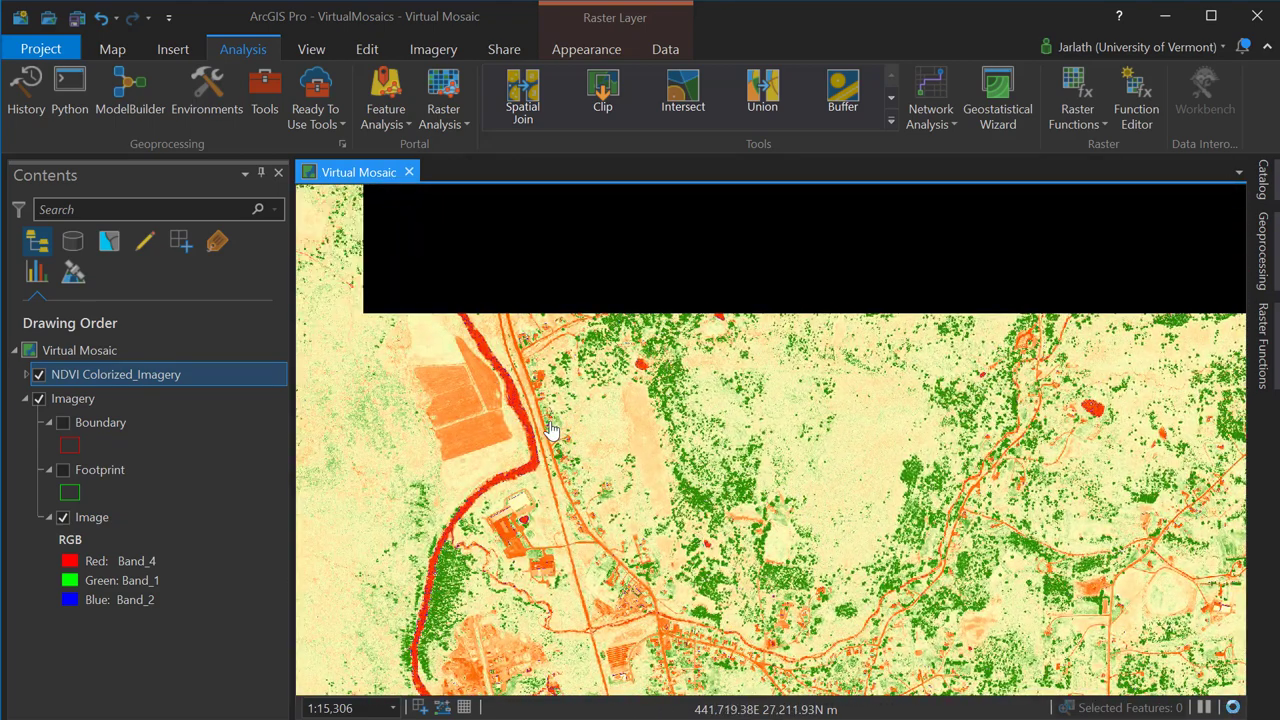
drag(550, 430, 797, 623)
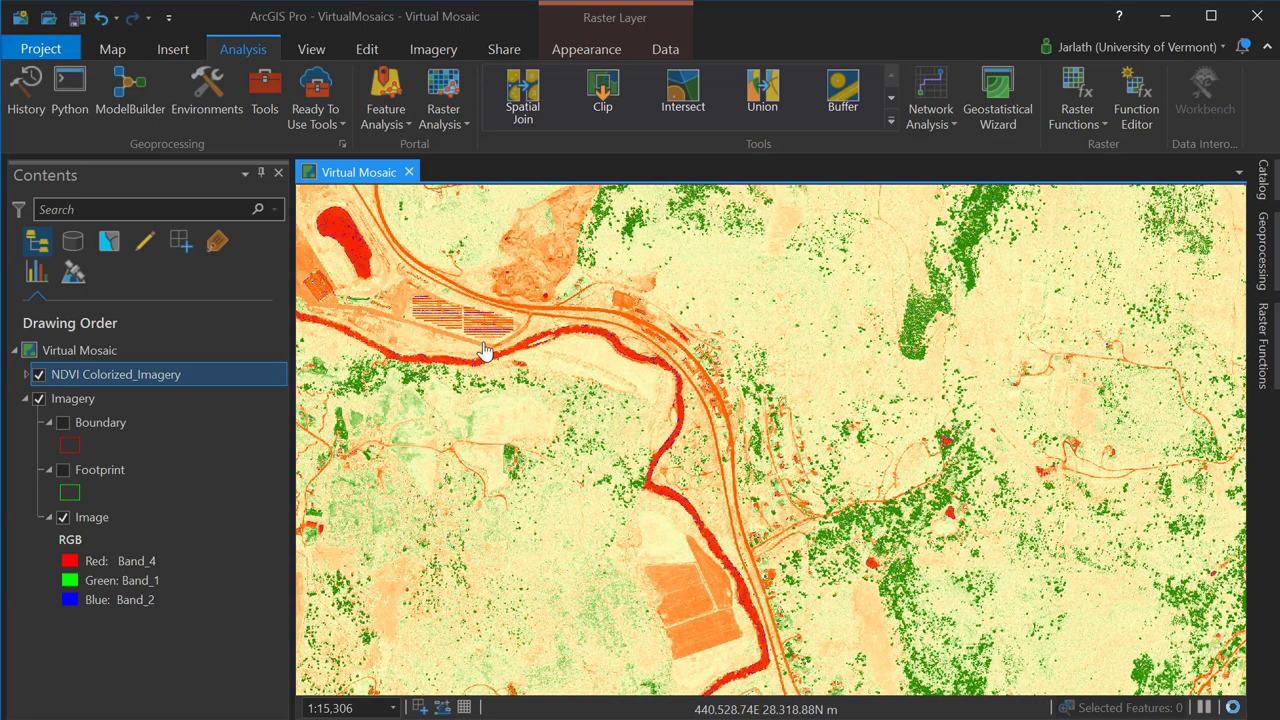
drag(551, 365, 727, 410)
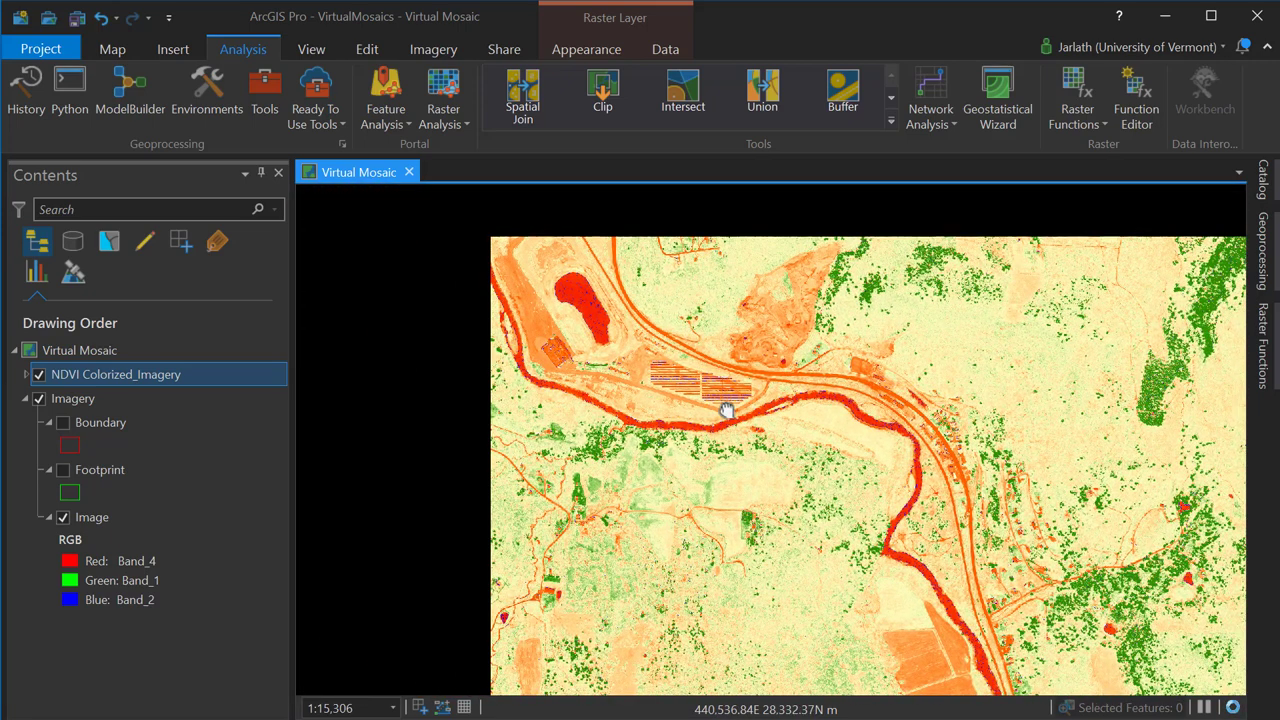
drag(614, 523, 820, 220)
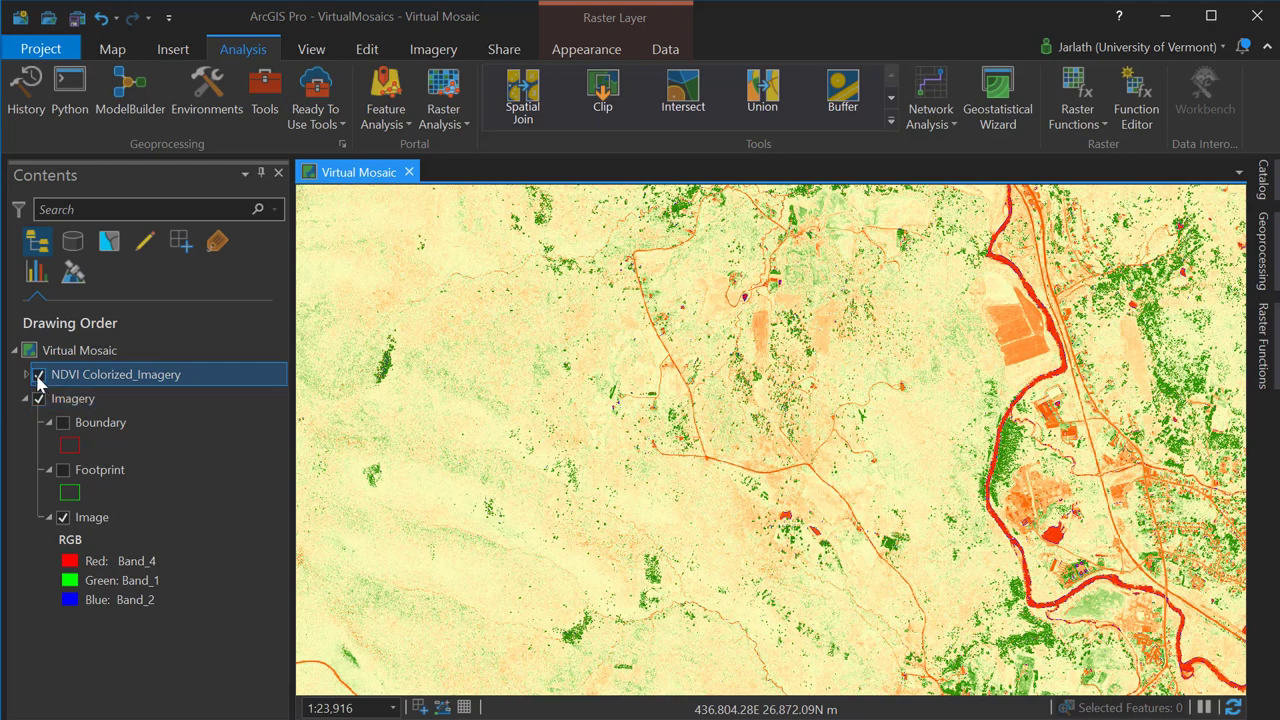
click(38, 377)
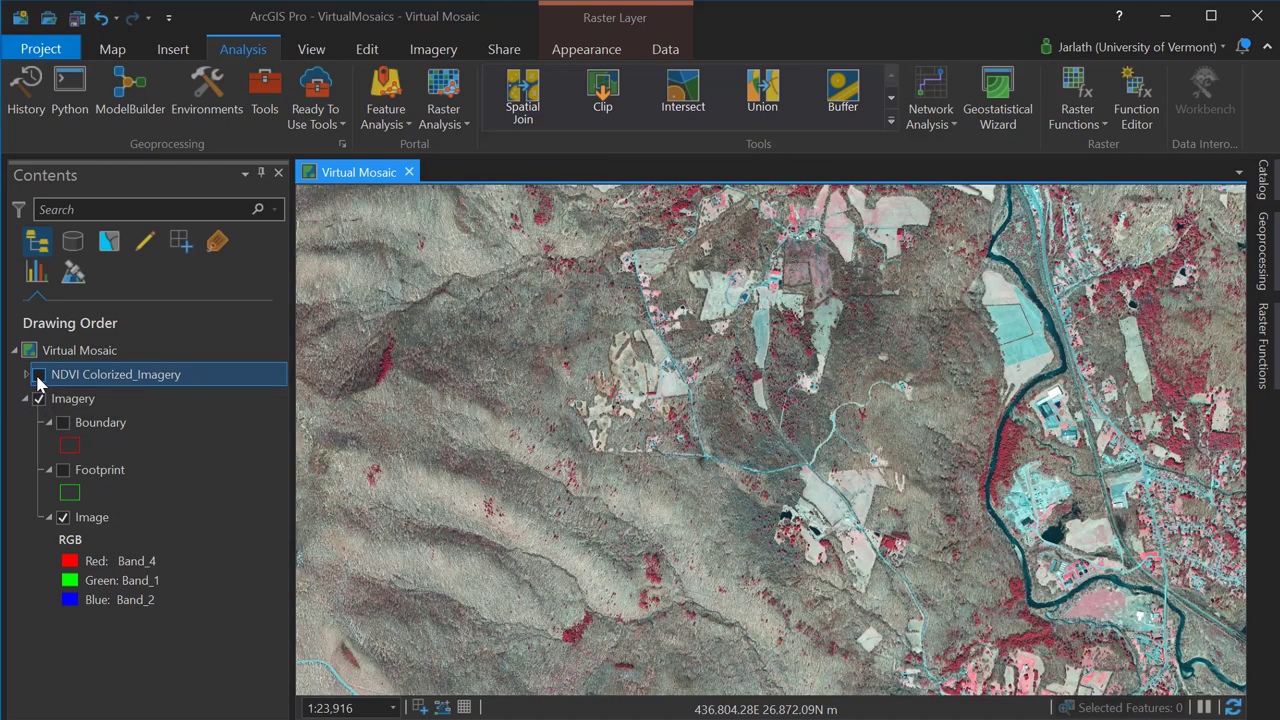
click(38, 377)
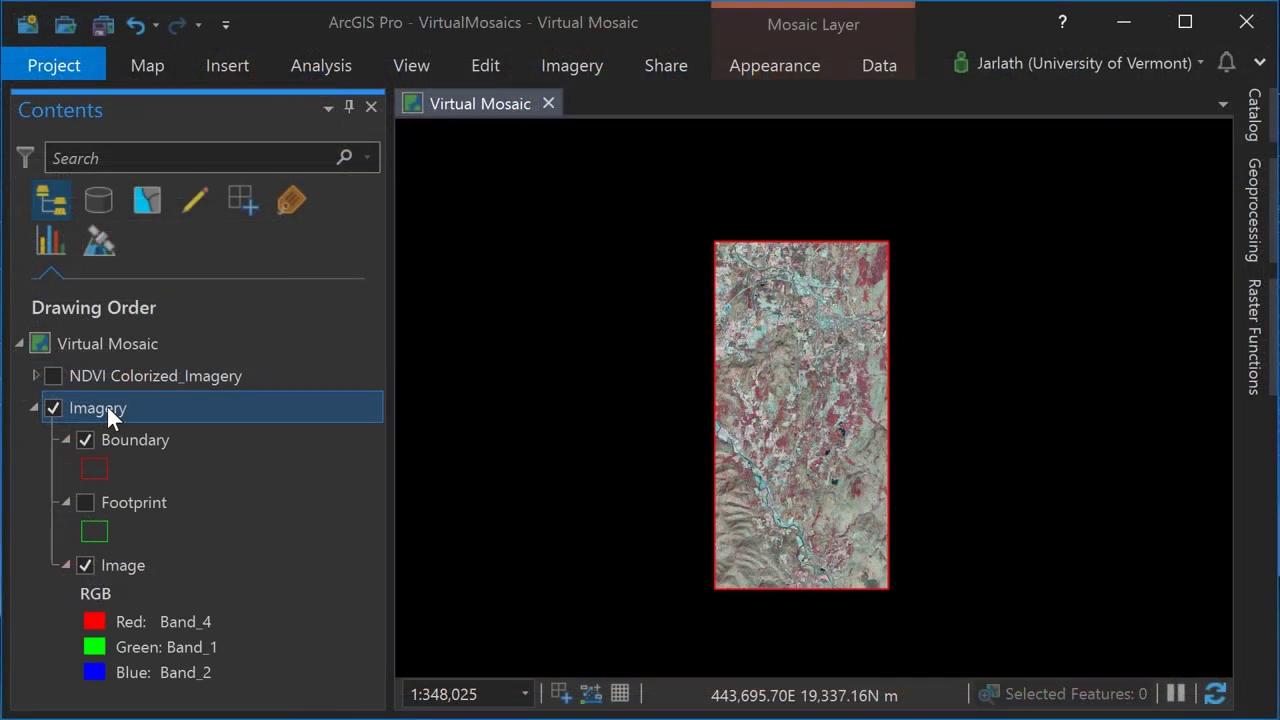
Open Export Raster for the Imagery mosaic and review its TIFF, 0.5 cell size settings.
right_click(106, 404)
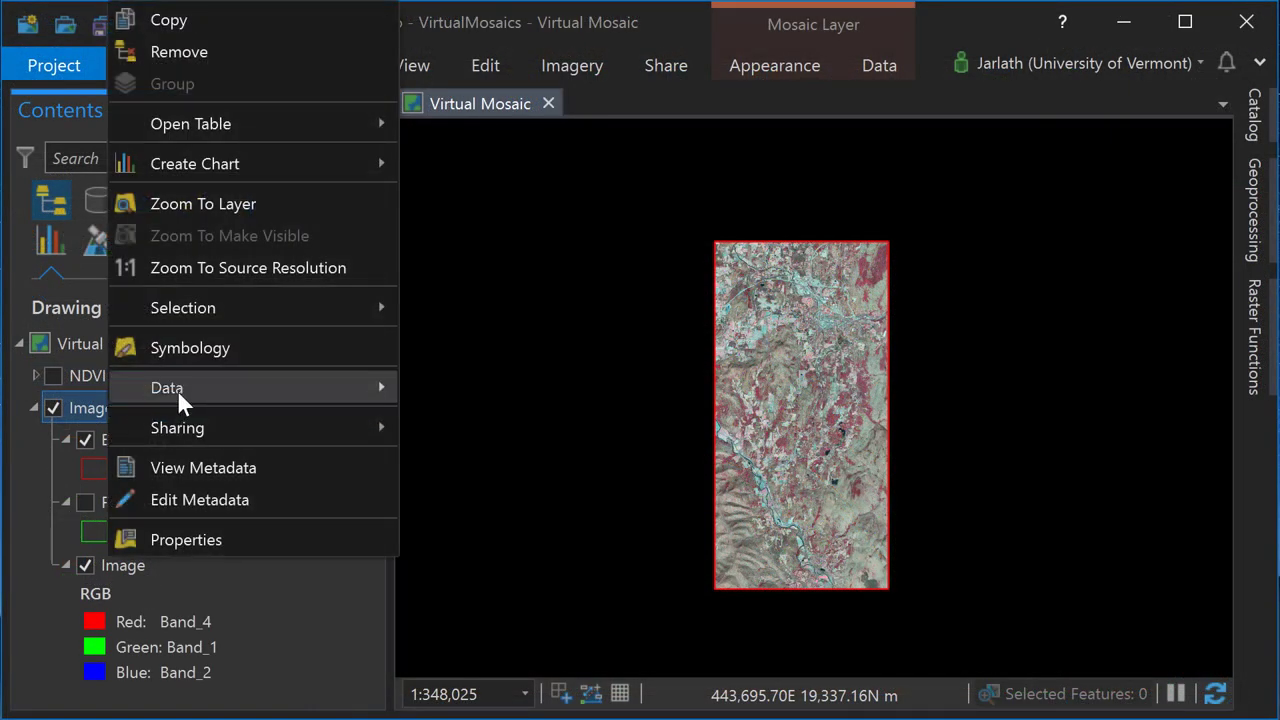
mouse_move(178, 389)
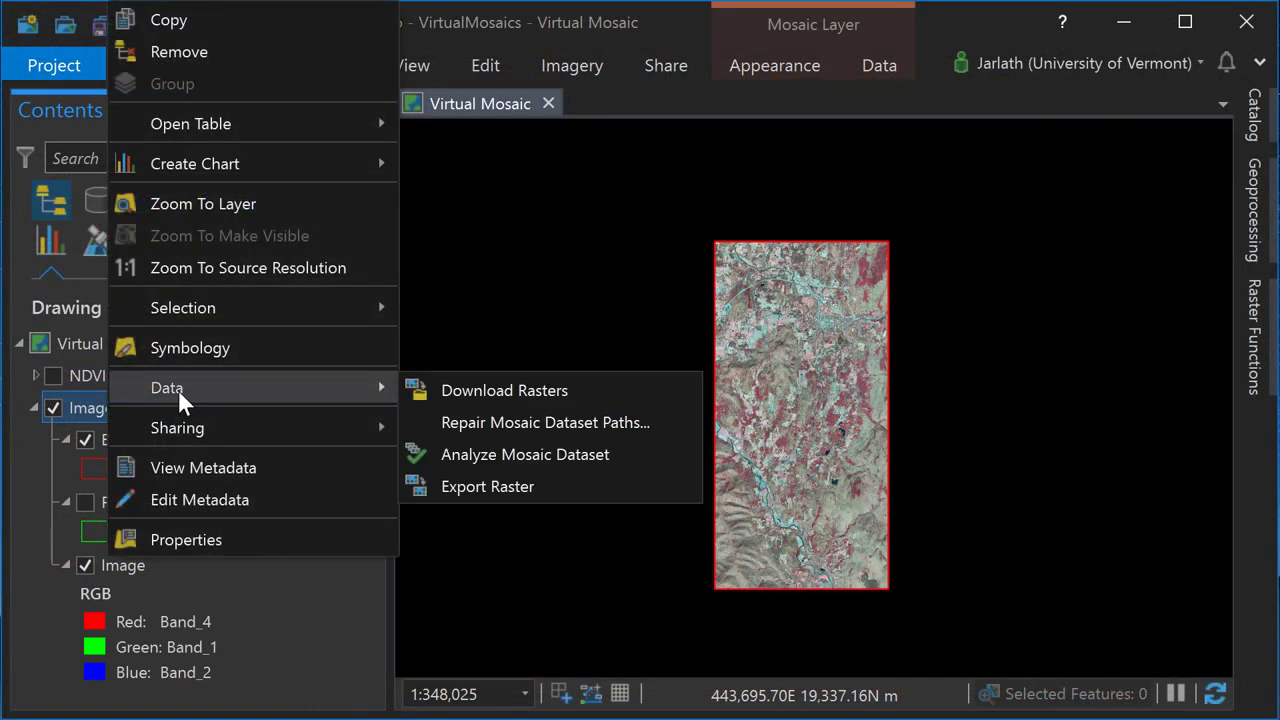
click(498, 486)
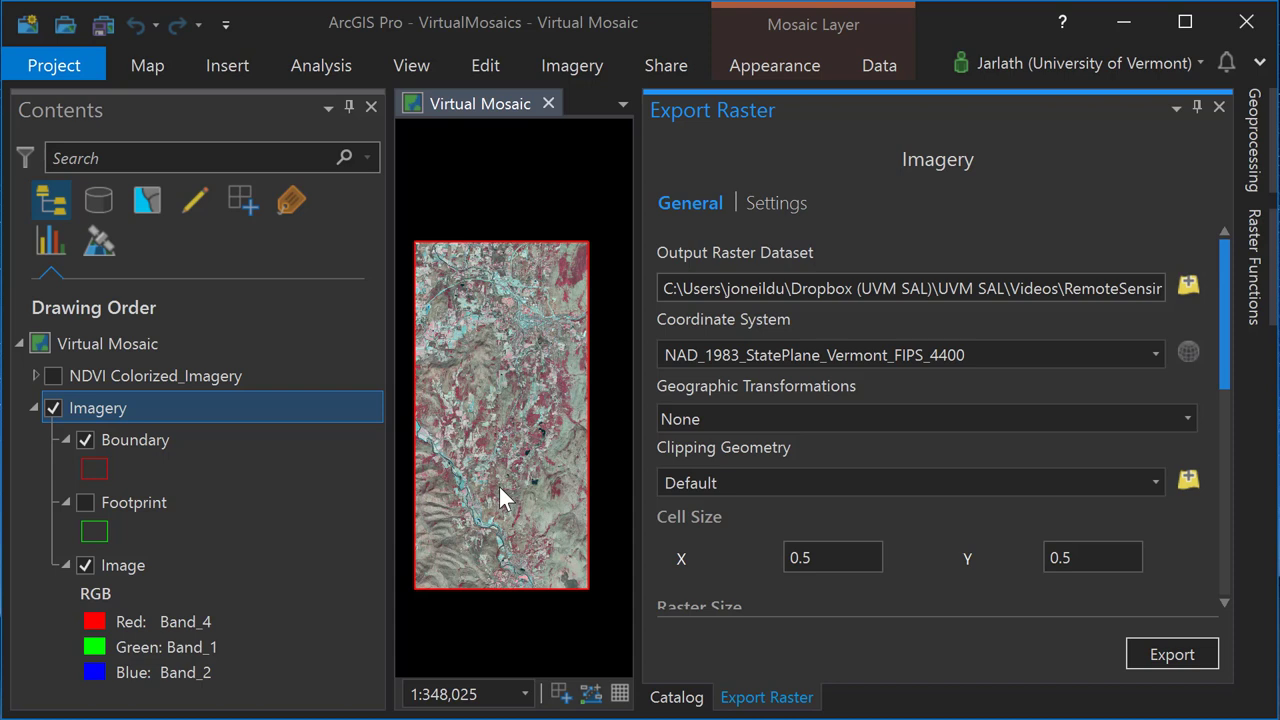
drag(1224, 329, 1197, 550)
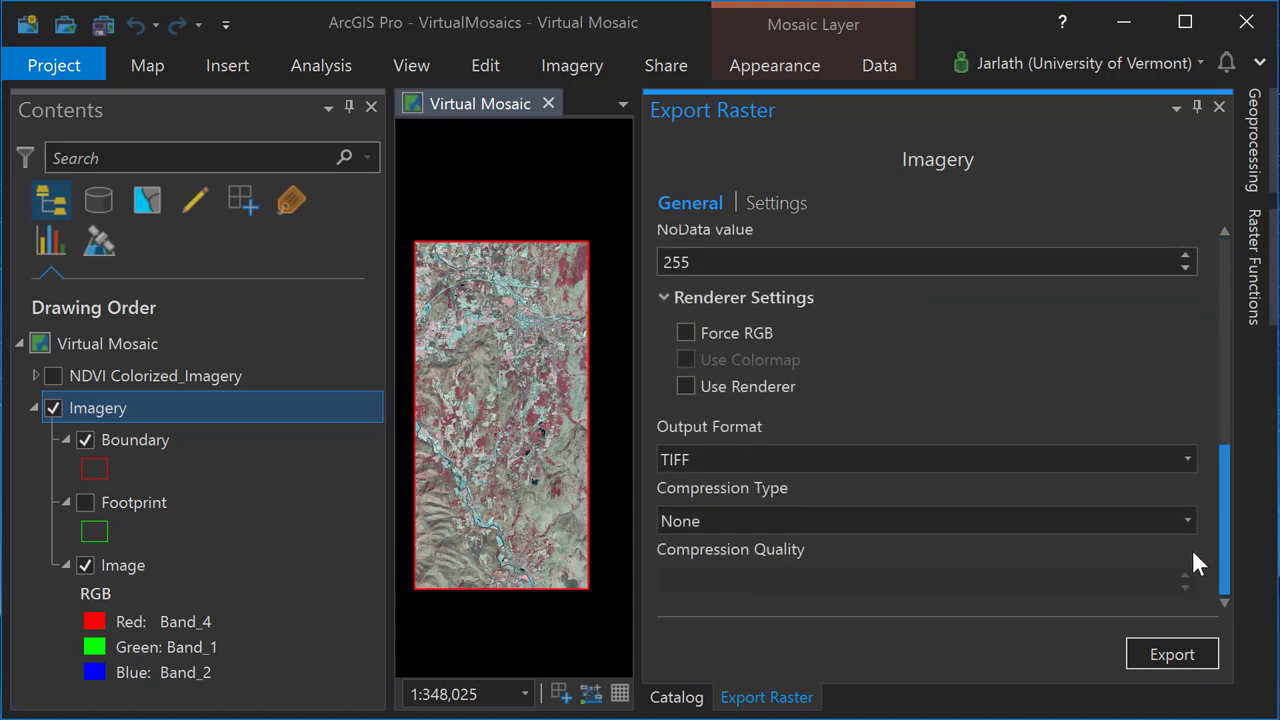